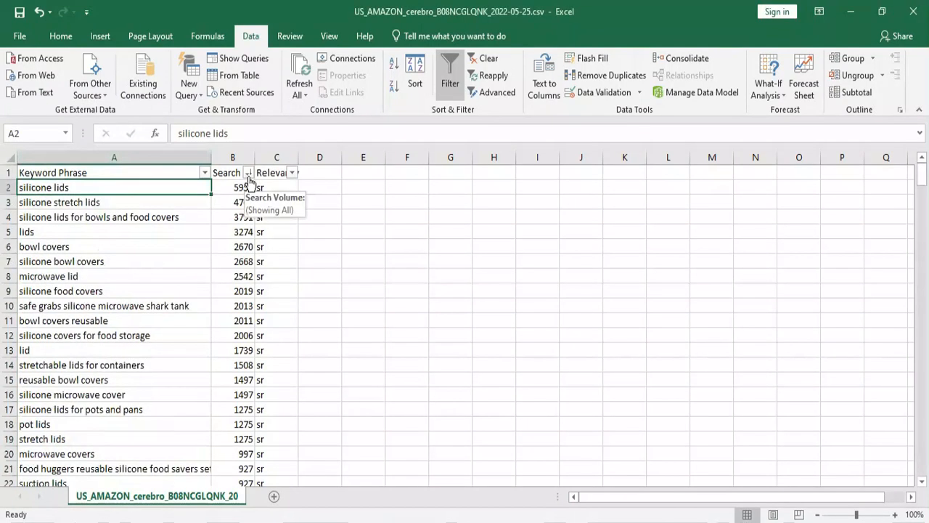
Copy all keyword phrases from A2 down in the Cerebro CSV and paste them as values into the master keywords workbook's Phrase column.
{"action": "key", "text": "ctrl+shift+Down"}
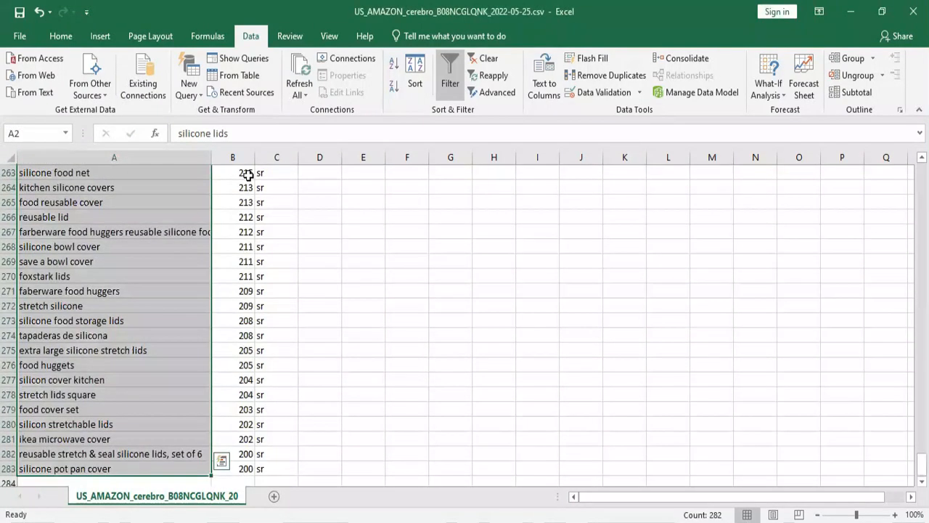
{"action": "key", "text": "ctrl+c"}
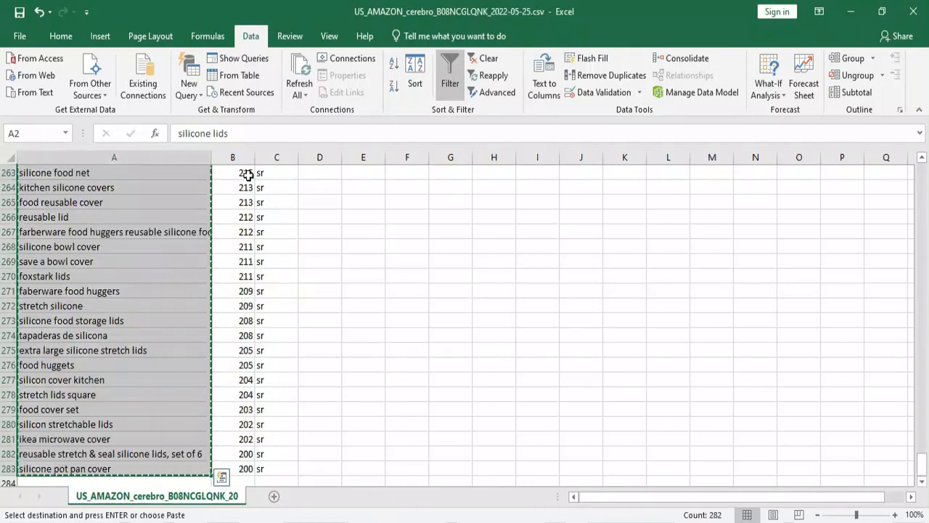
{"action": "key", "text": "alt+Tab"}
{"action": "left_click", "coordinate": [124, 186]}
{"action": "right_click", "coordinate": [124, 186]}
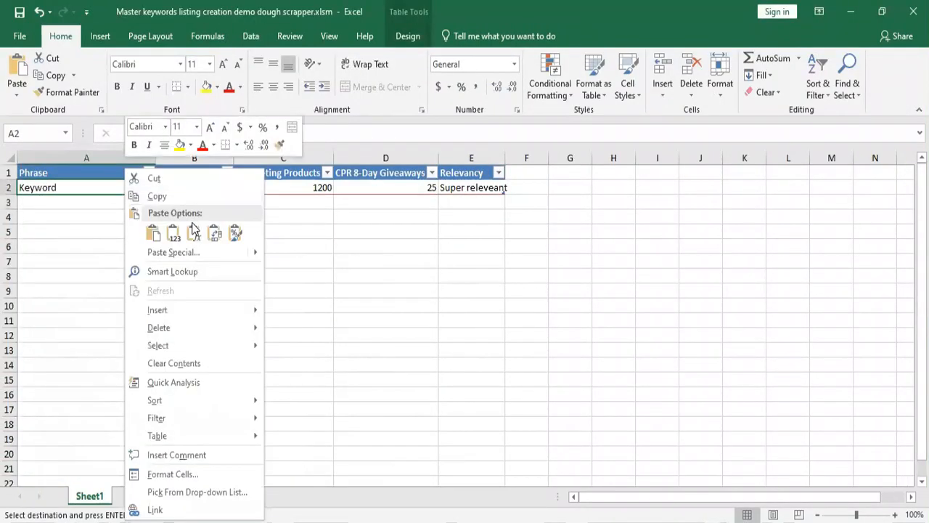
{"action": "left_click", "coordinate": [174, 232]}
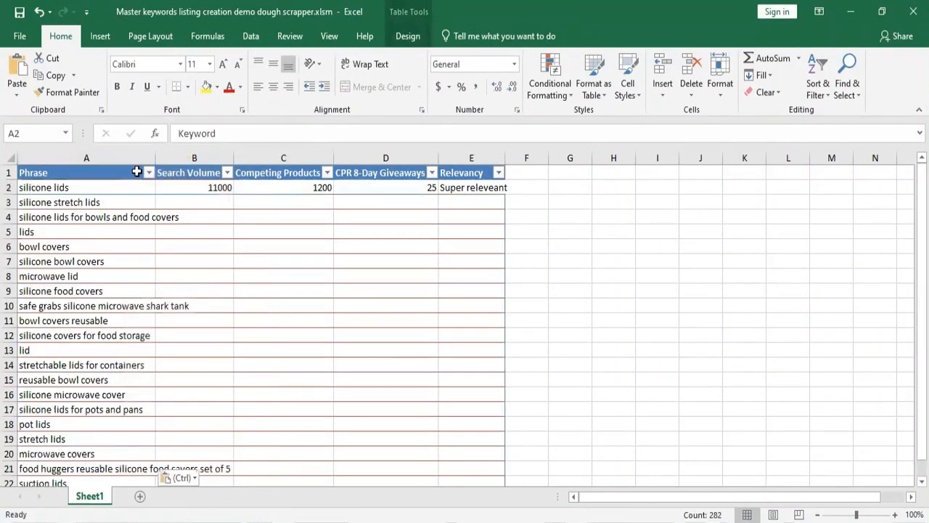
Copy all search volumes from B2 down in the Cerebro CSV and paste them as values into the master workbook's Search Volume column.
{"action": "key", "text": "alt+Tab"}
{"action": "scroll", "coordinate": [281, 284], "scroll_direction": "up", "scroll_amount": 20}
{"action": "scroll", "coordinate": [247, 240], "scroll_direction": "up", "scroll_amount": 19}
{"action": "left_click", "coordinate": [235, 190]}
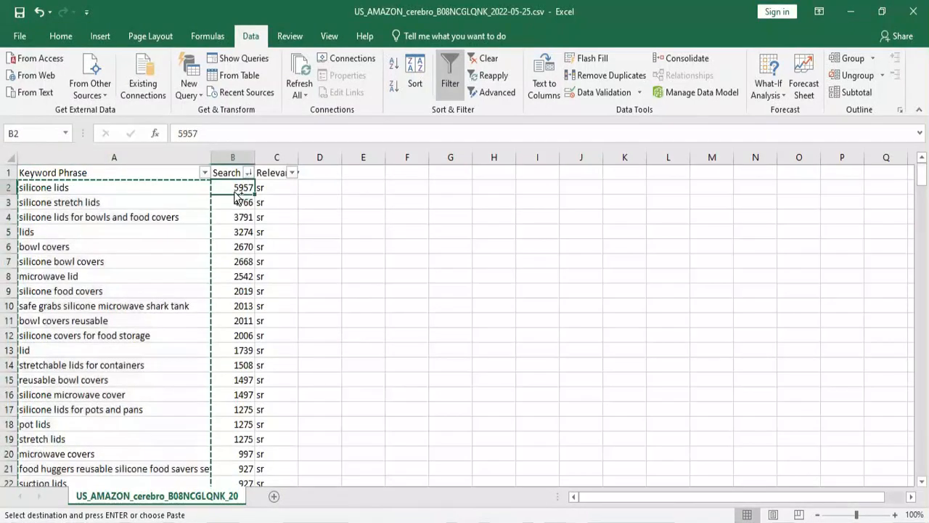
{"action": "key", "text": "ctrl+shift+Down"}
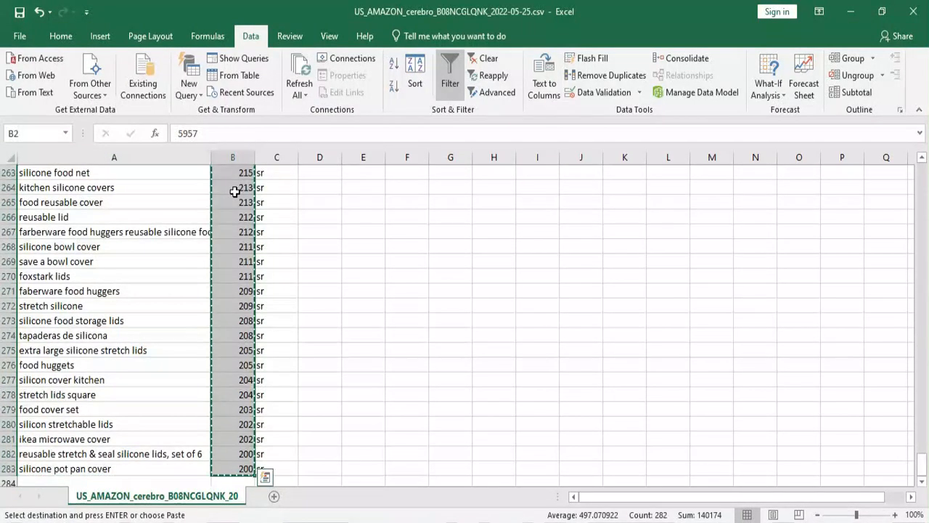
{"action": "key", "text": "alt+Tab"}
{"action": "right_click", "coordinate": [215, 187]}
{"action": "left_click", "coordinate": [257, 240]}
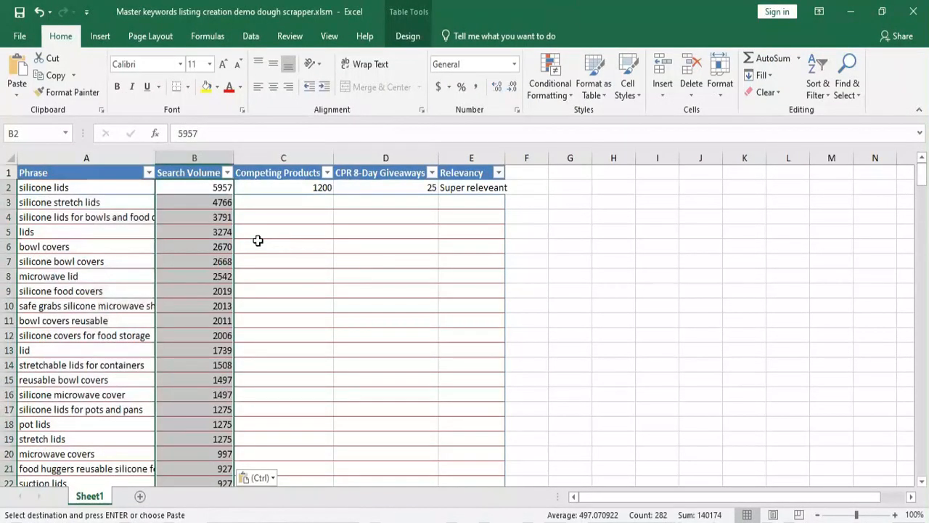
Copy the relevancy entries from C2 down in the Cerebro CSV and paste them as values into the master workbook's Relevancy column.
{"action": "key", "text": "alt+Tab"}
{"action": "scroll", "coordinate": [274, 208], "scroll_direction": "up", "scroll_amount": 20}
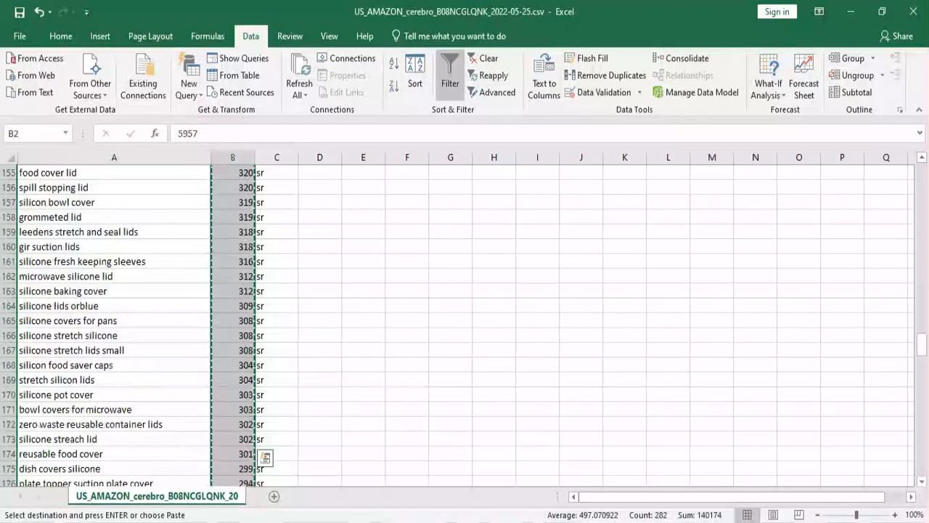
{"action": "left_click_drag", "start_coordinate": [921, 345], "coordinate": [921, 171]}
{"action": "left_click", "coordinate": [269, 188]}
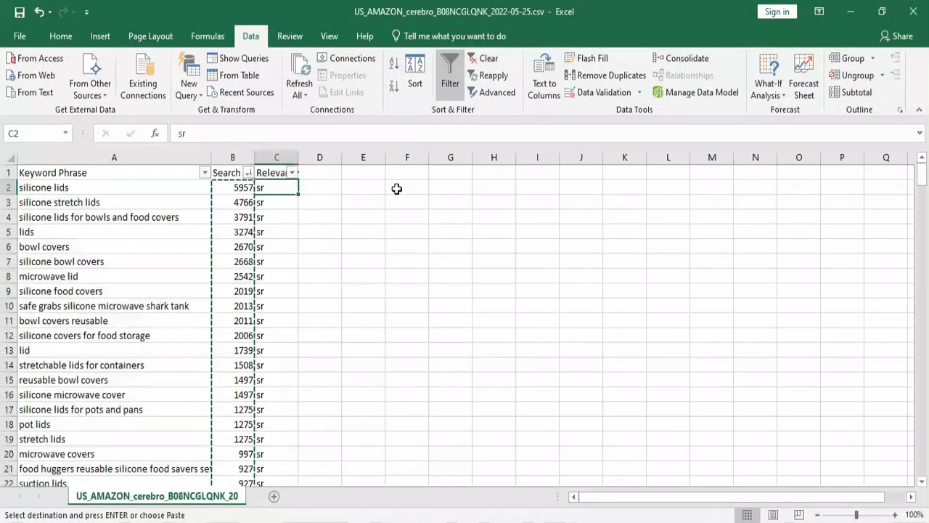
{"action": "key", "text": "ctrl+shift+Down"}
{"action": "key", "text": "ctrl+v"}
{"action": "key", "text": "alt+Tab"}
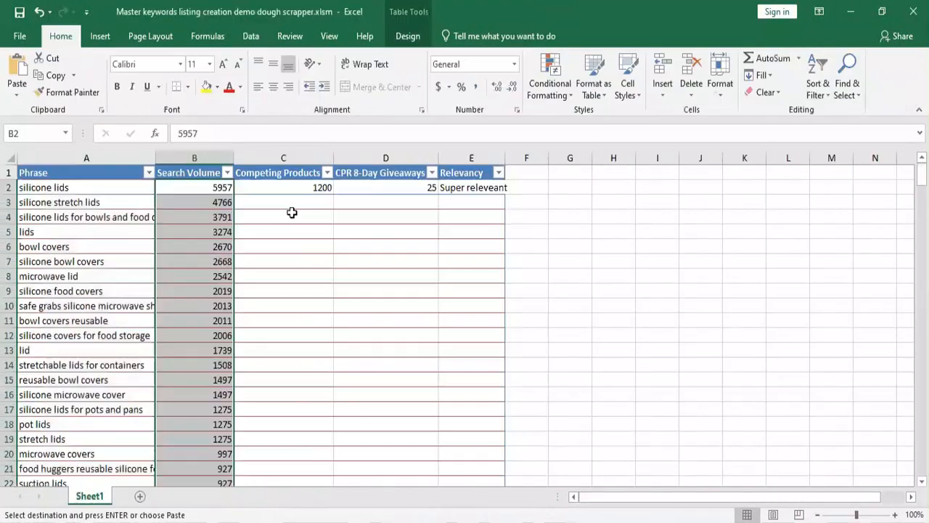
{"action": "right_click", "coordinate": [472, 187]}
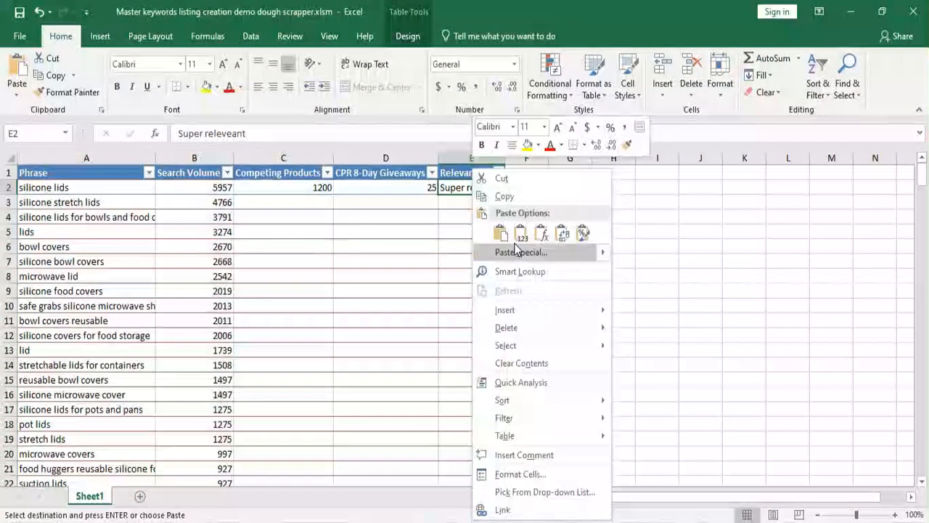
{"action": "left_click", "coordinate": [520, 232]}
{"action": "left_click_drag", "start_coordinate": [283, 186], "coordinate": [407, 468]}
{"action": "key", "text": "alt+Tab"}
{"action": "key", "text": "alt+Tab"}
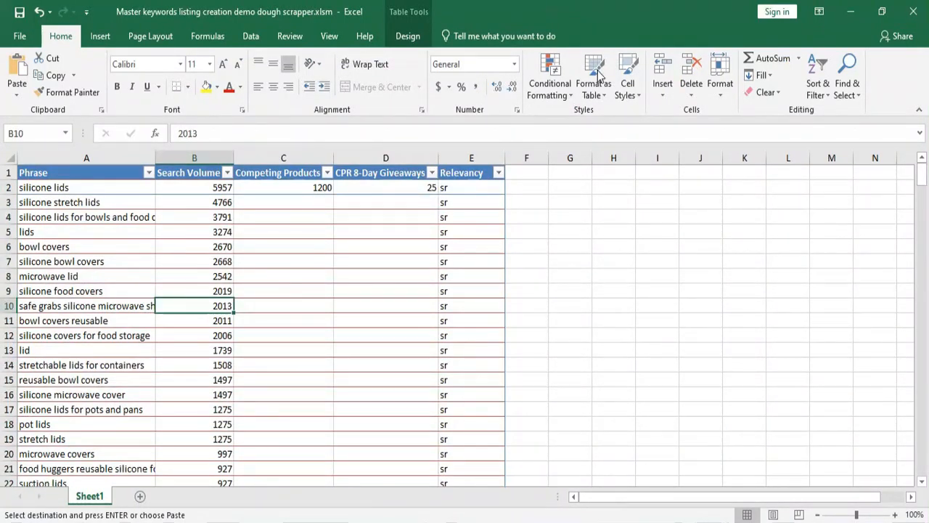
Limit the macro list to This Workbook and run the Master_Keyword macro.
{"action": "left_click", "coordinate": [330, 37]}
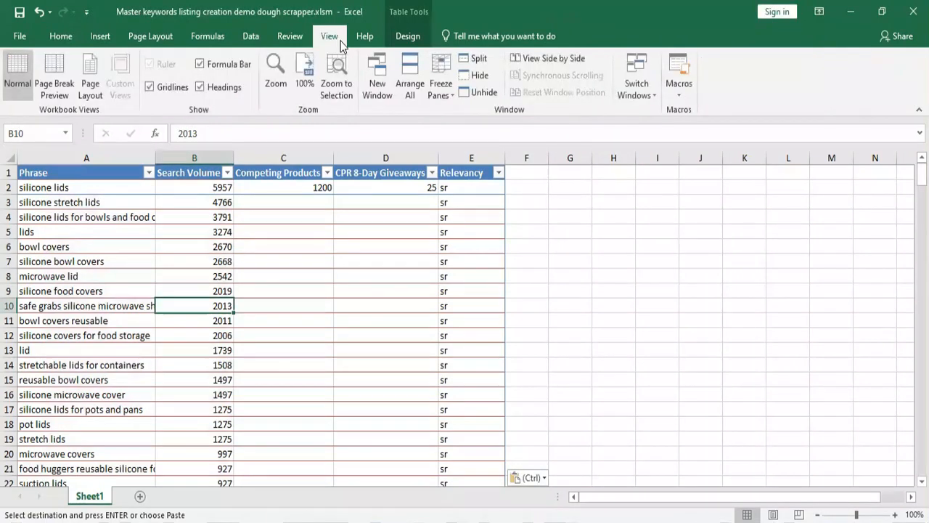
{"action": "left_click", "coordinate": [679, 87]}
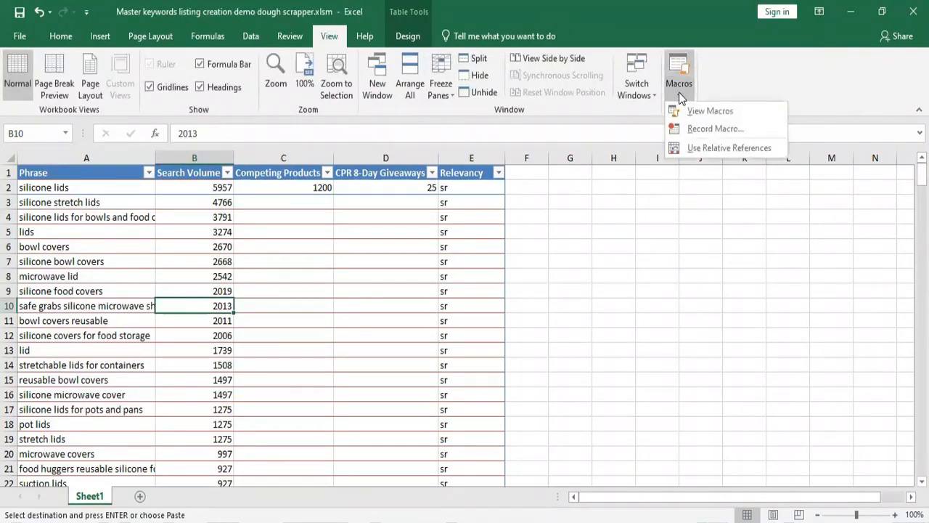
{"action": "left_click", "coordinate": [708, 111]}
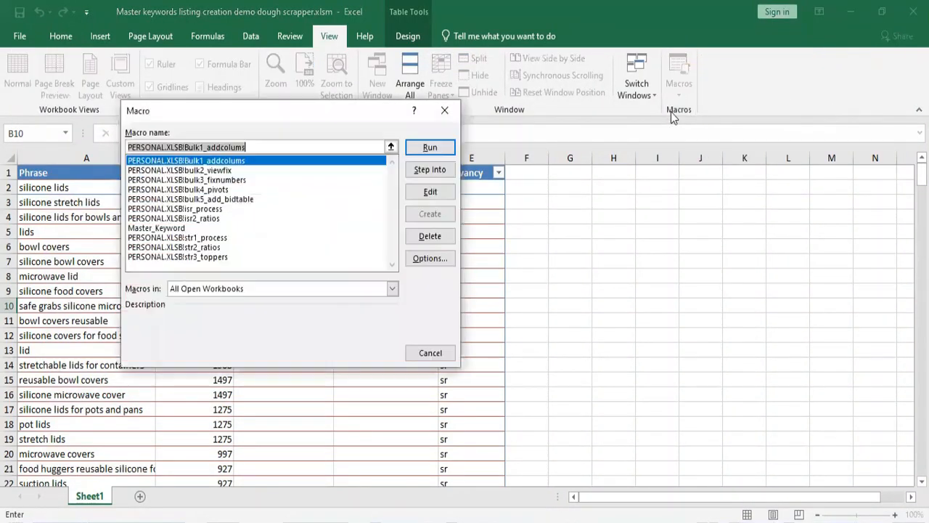
{"action": "left_click", "coordinate": [280, 290]}
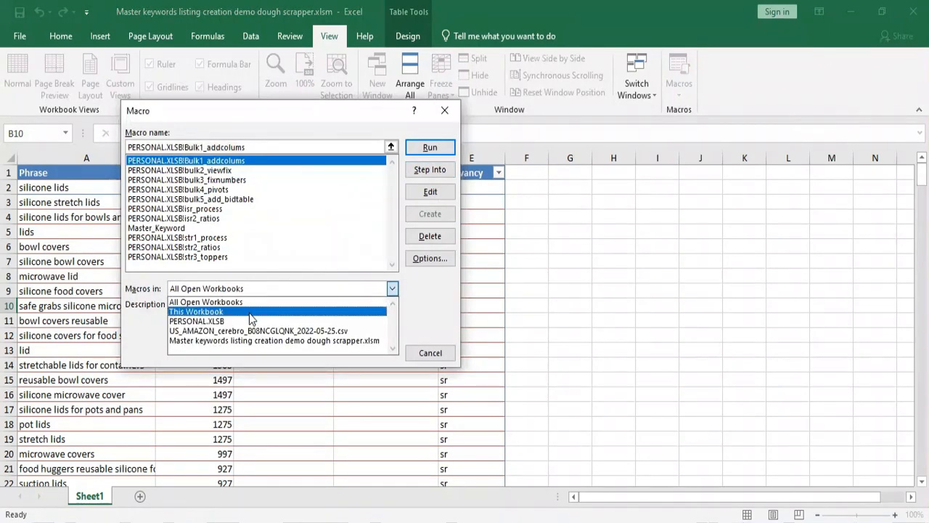
{"action": "left_click", "coordinate": [249, 313]}
{"action": "left_click", "coordinate": [144, 162]}
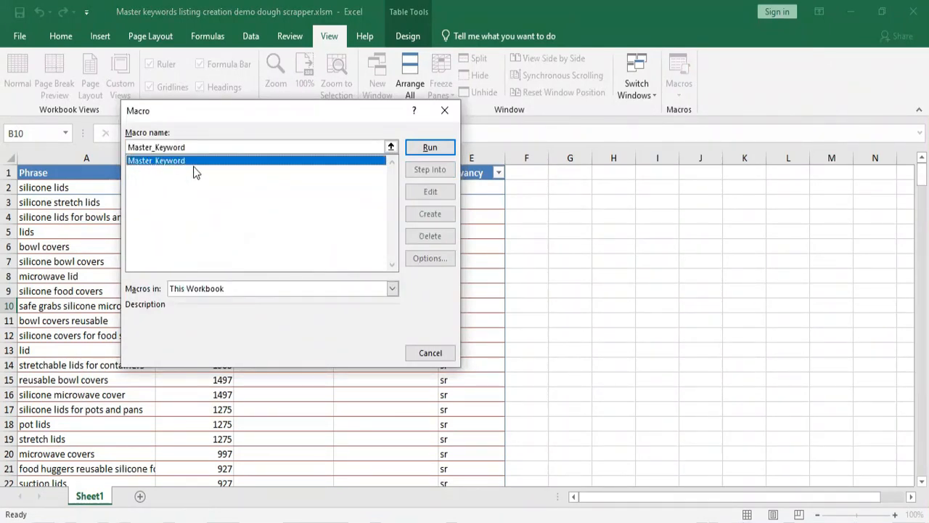
{"action": "left_click", "coordinate": [448, 148]}
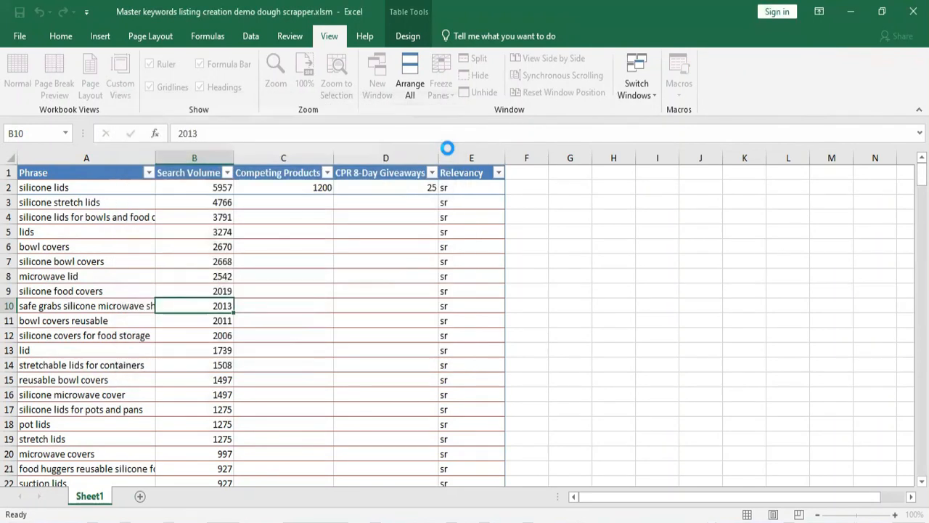
{"action": "left_click", "coordinate": [447, 222]}
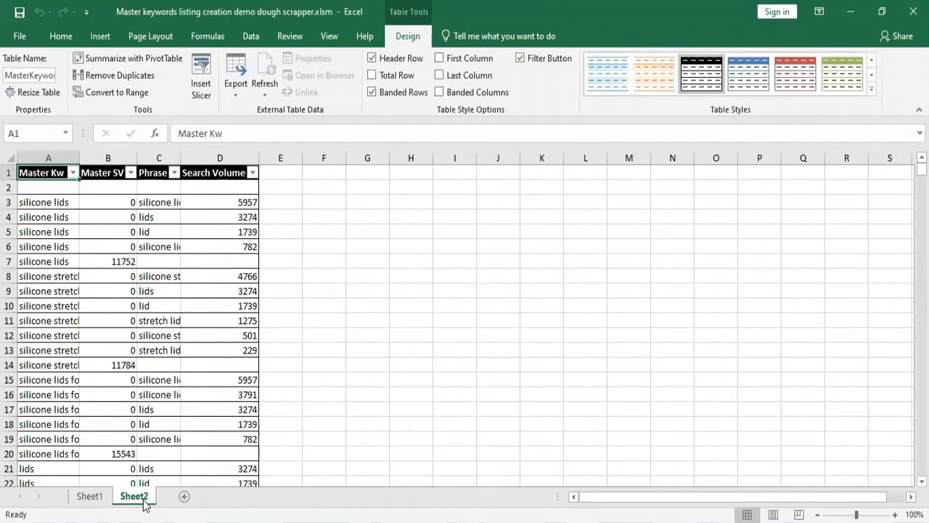
Widen the Master Kw and Phrase columns on Sheet2 and select the silicone lids search volumes D3:D6 to check their sum.
{"action": "left_click_drag", "start_coordinate": [86, 154], "coordinate": [125, 155]}
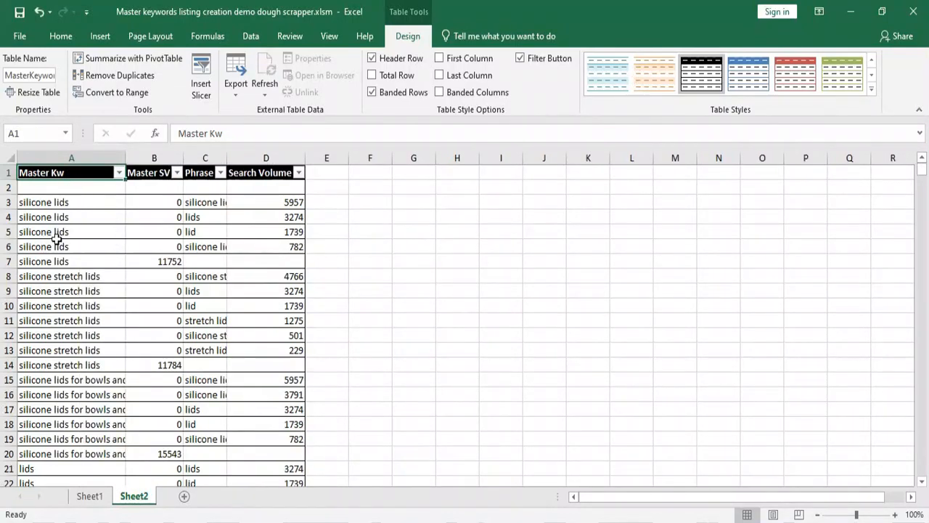
{"action": "left_click", "coordinate": [151, 172]}
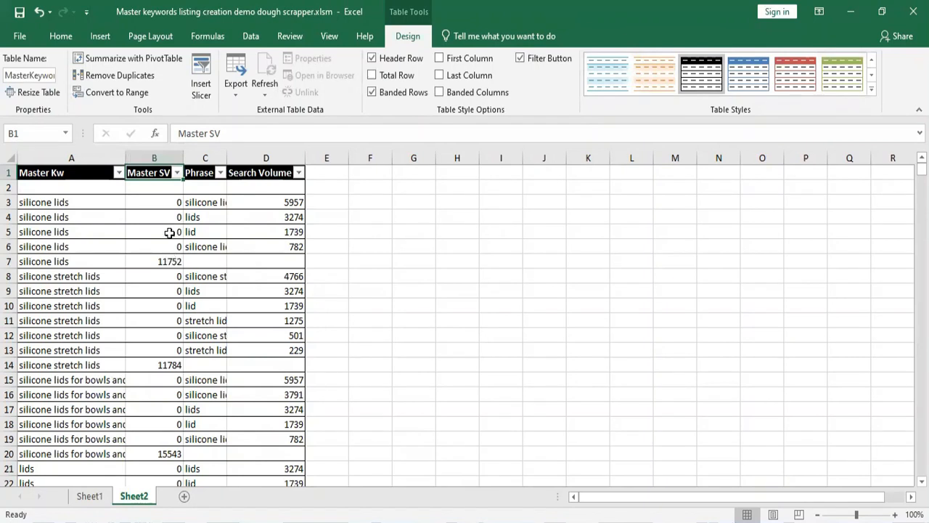
{"action": "left_click_drag", "start_coordinate": [227, 158], "coordinate": [318, 158]}
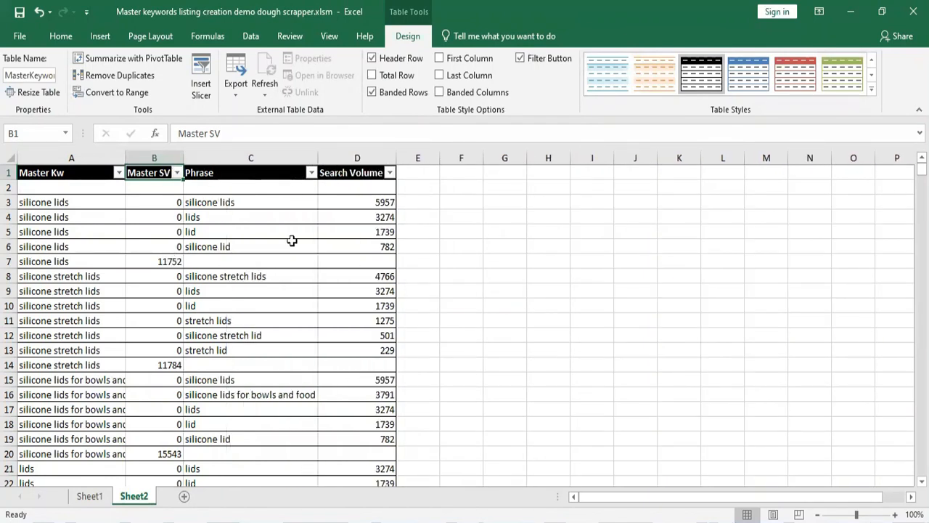
{"action": "left_click_drag", "start_coordinate": [376, 199], "coordinate": [375, 246]}
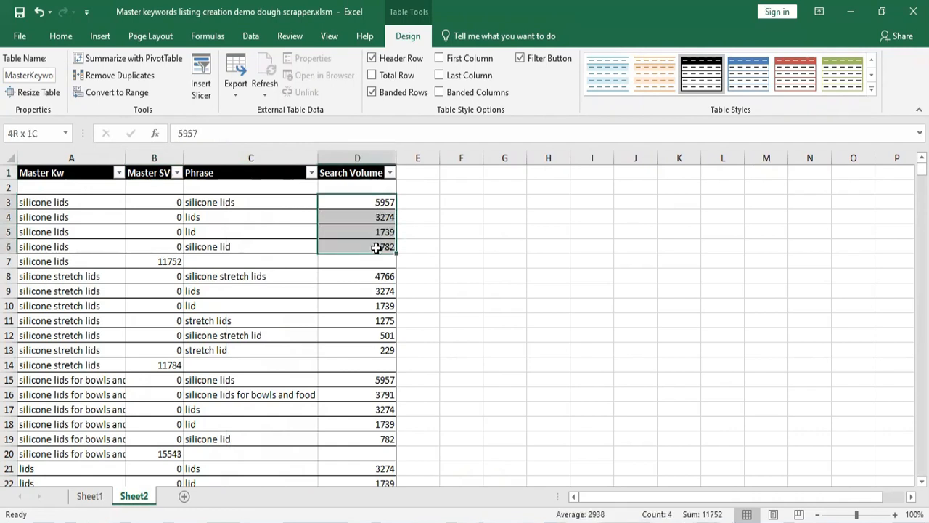
Filter the Master Kw column to only "12 pack silicone stretch lids" and widen the column to fit the phrase.
{"action": "left_click", "coordinate": [119, 172]}
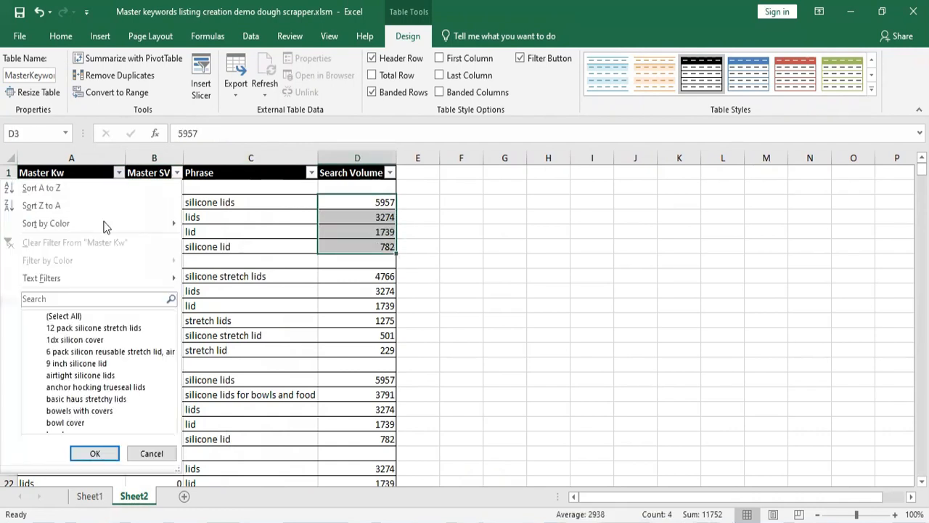
{"action": "left_click", "coordinate": [72, 317]}
{"action": "left_click", "coordinate": [86, 330]}
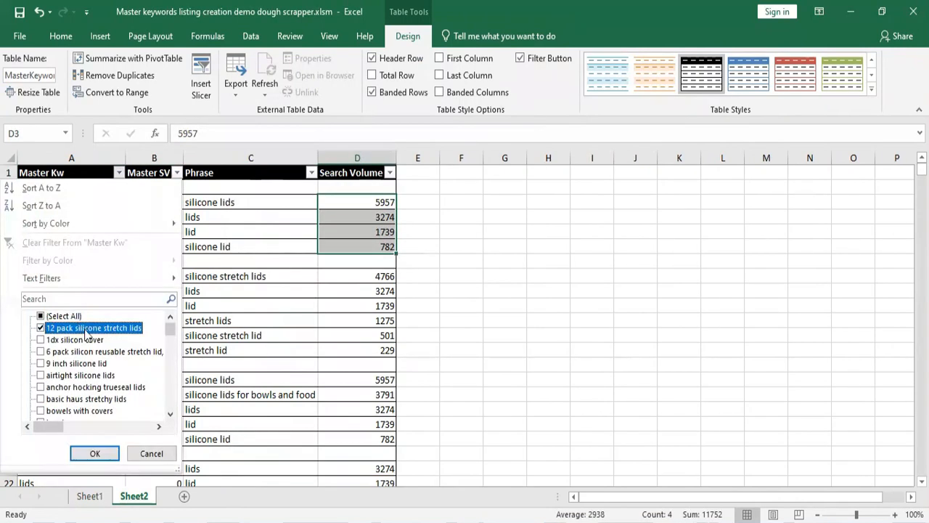
{"action": "left_click", "coordinate": [109, 454]}
{"action": "left_click_drag", "start_coordinate": [130, 158], "coordinate": [213, 158]}
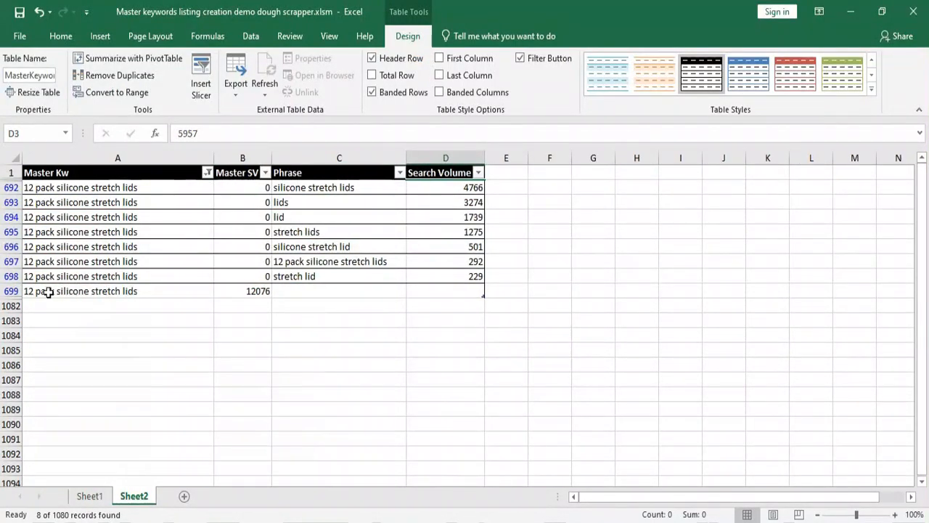
Copy the phrase "12 pack silicone stretch lids" from Sheet2 and find it on Sheet1 to check its original search volume.
{"action": "left_click", "coordinate": [141, 294]}
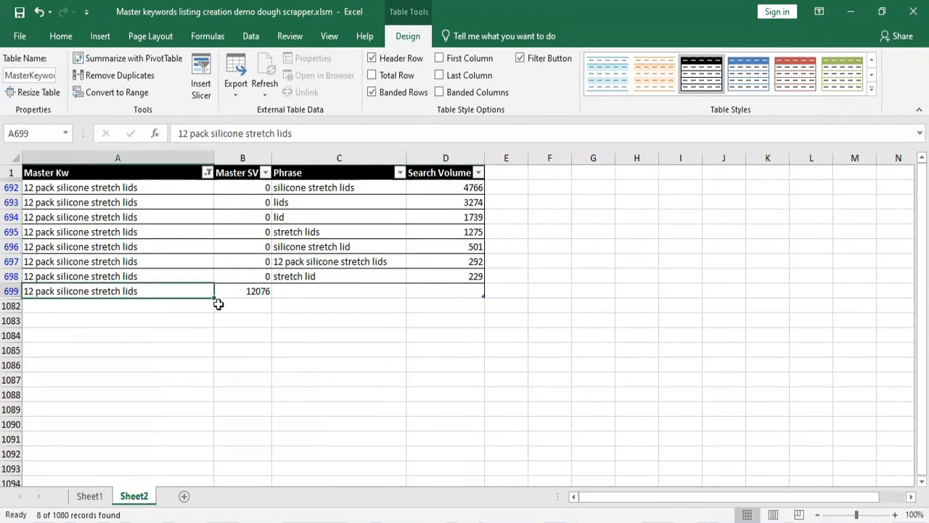
{"action": "left_click", "coordinate": [310, 264]}
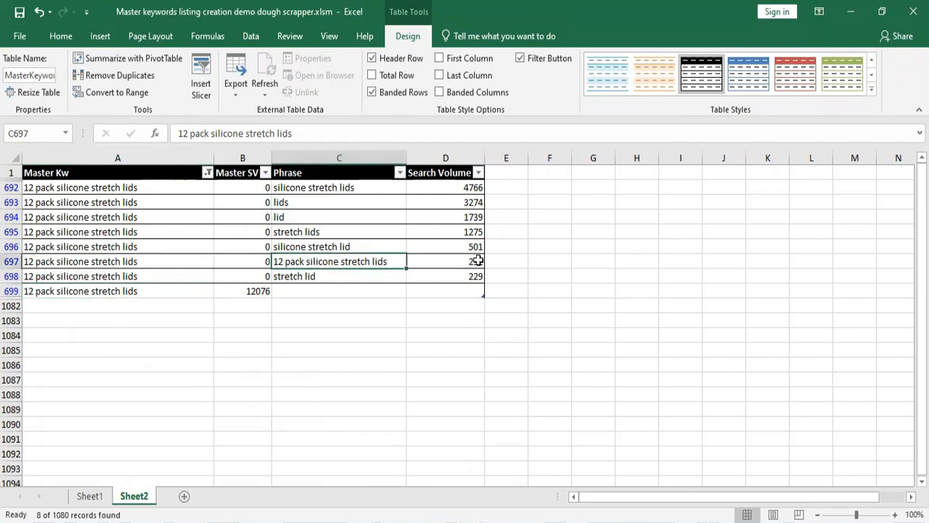
{"action": "right_click", "coordinate": [342, 266]}
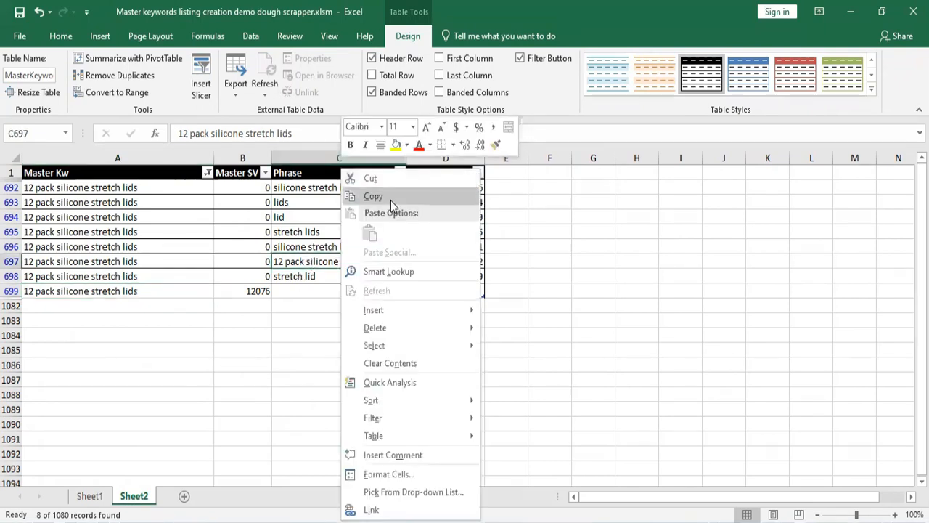
{"action": "left_click", "coordinate": [390, 200]}
{"action": "left_click", "coordinate": [89, 496]}
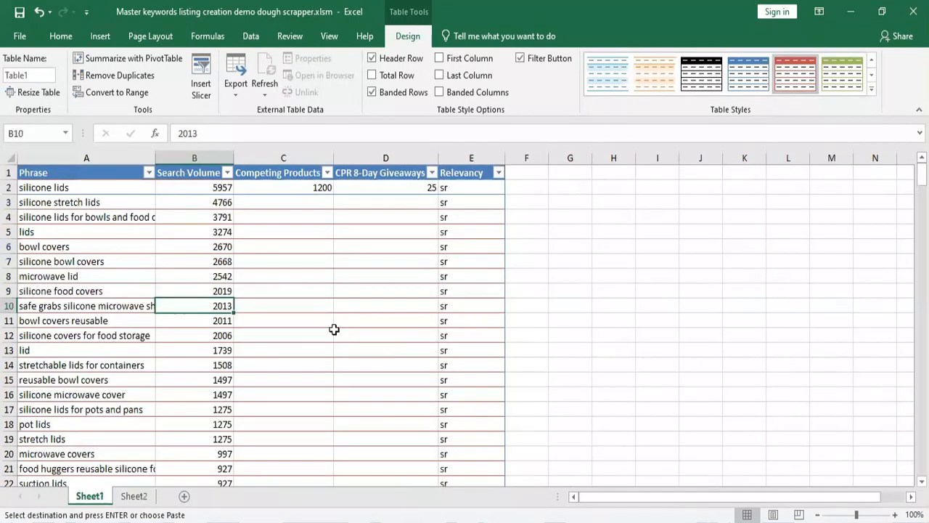
{"action": "key", "text": "ctrl+f"}
{"action": "key", "text": "ctrl+v"}
{"action": "left_click", "coordinate": [305, 317]}
{"action": "key", "text": "Escape"}
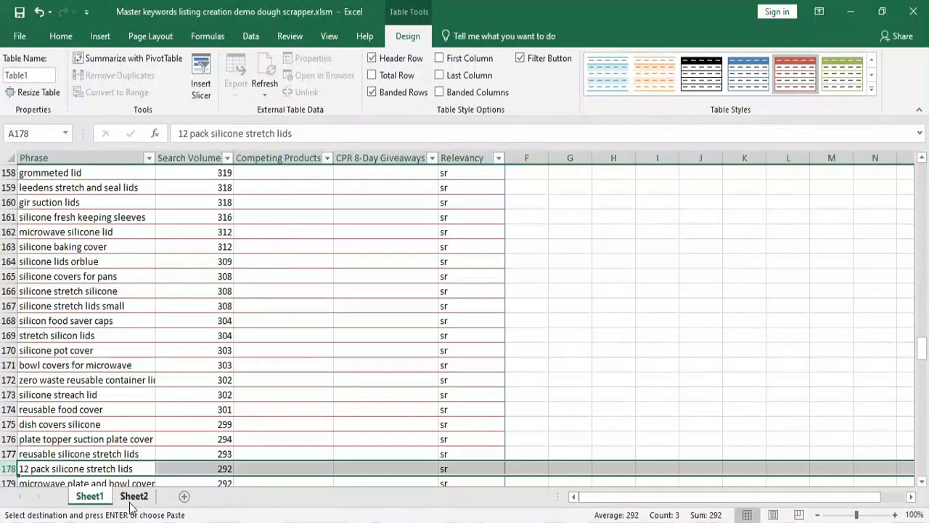
On Sheet2, compare the Master SV total for "12 pack silicone stretch lids" with the search volumes of its component phrases.
{"action": "left_click", "coordinate": [133, 496]}
{"action": "left_click_drag", "start_coordinate": [86, 291], "coordinate": [262, 291]}
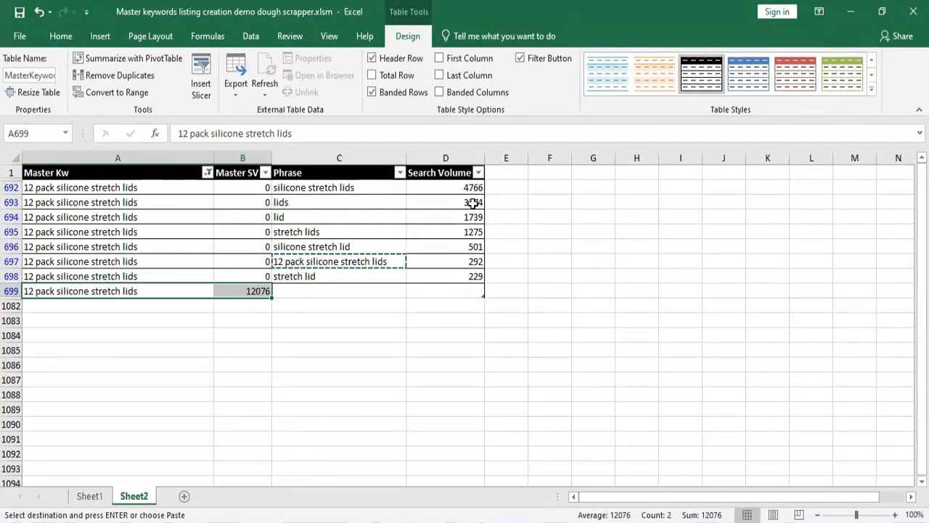
{"action": "left_click_drag", "start_coordinate": [303, 188], "coordinate": [475, 186]}
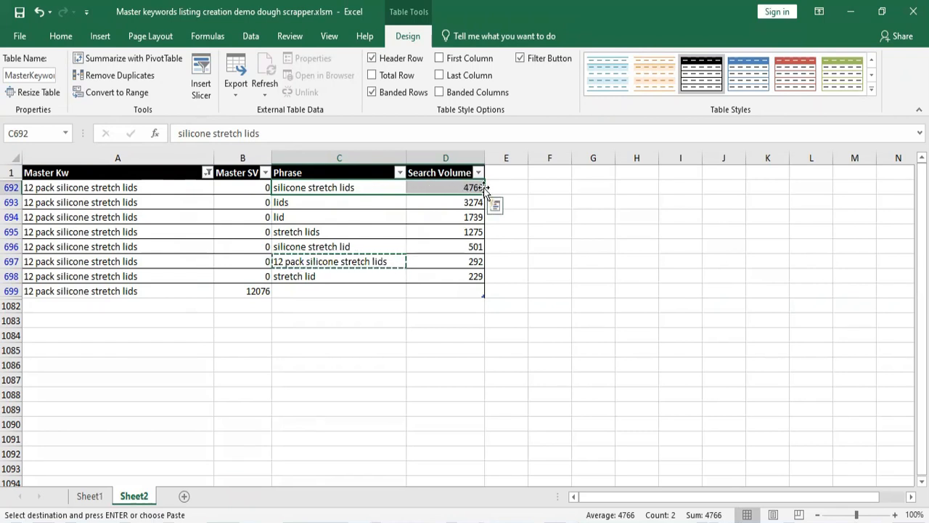
{"action": "left_click", "coordinate": [373, 203]}
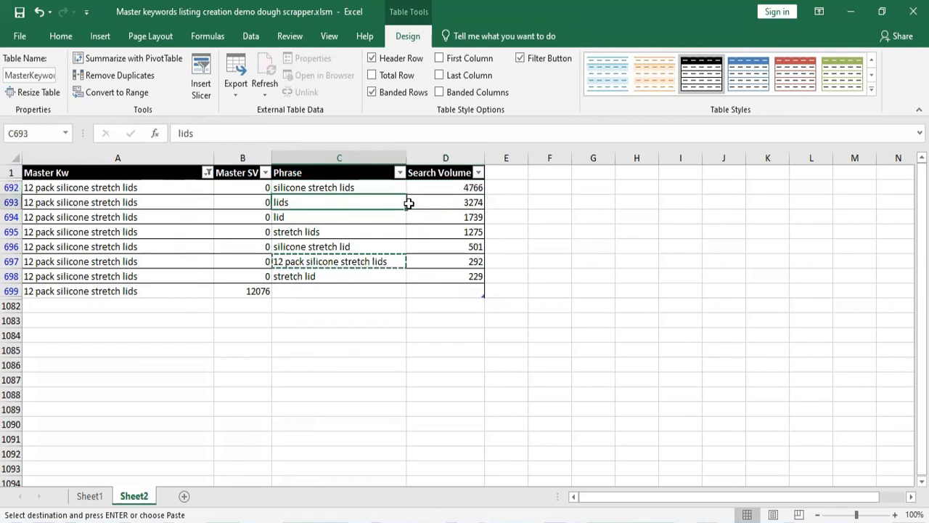
{"action": "left_click", "coordinate": [472, 202]}
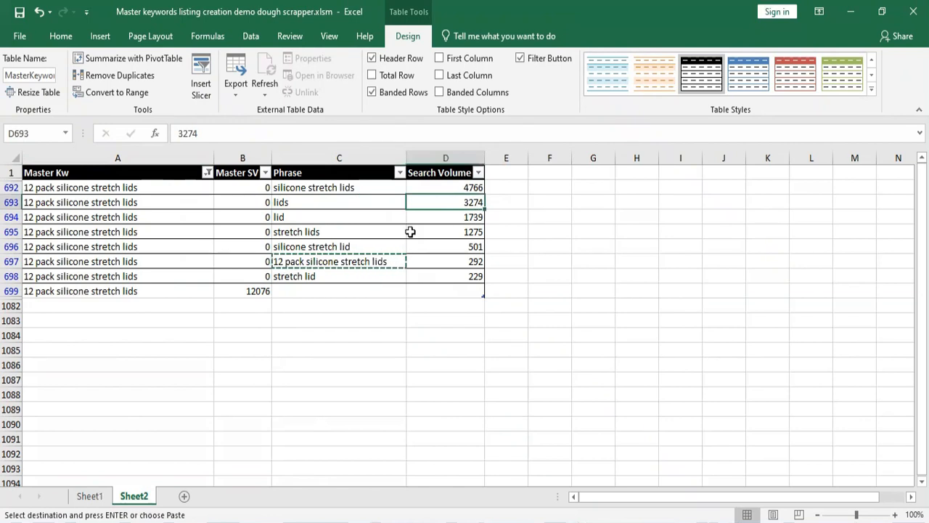
Review each component phrase and its search volume behind the Master SV total for "12 pack silicone stretch lids" on Sheet2.
{"action": "left_click_drag", "start_coordinate": [300, 222], "coordinate": [450, 218]}
{"action": "left_click_drag", "start_coordinate": [298, 231], "coordinate": [423, 225]}
{"action": "left_click", "coordinate": [283, 246]}
{"action": "left_click_drag", "start_coordinate": [283, 247], "coordinate": [460, 245]}
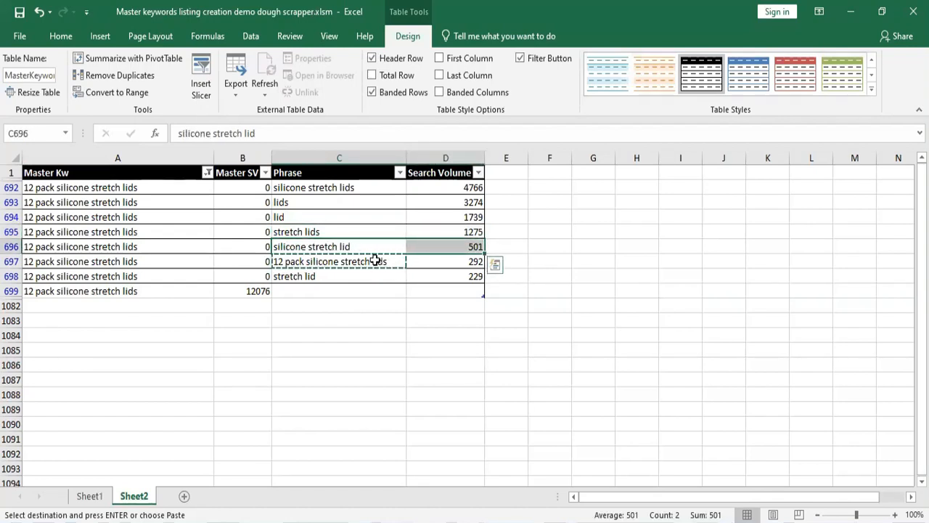
{"action": "left_click_drag", "start_coordinate": [291, 260], "coordinate": [438, 261]}
{"action": "left_click", "coordinate": [300, 277]}
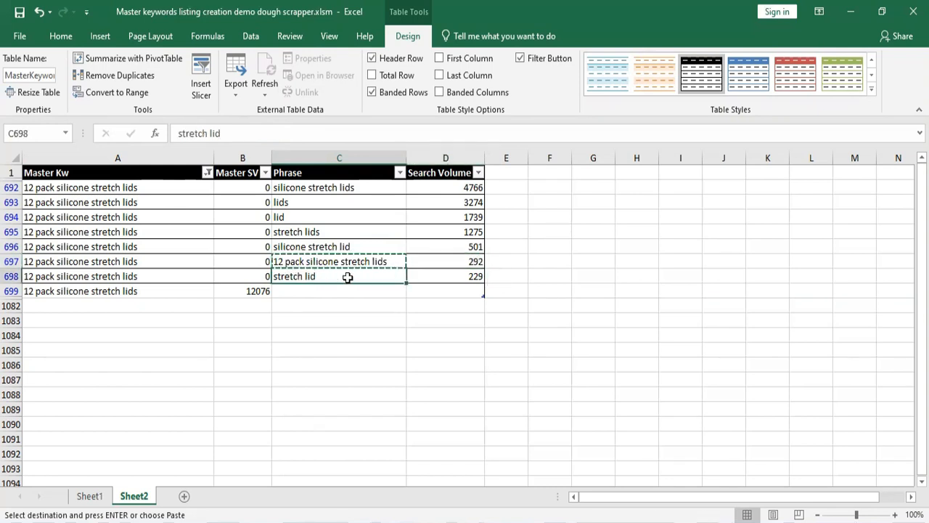
{"action": "left_click_drag", "start_coordinate": [360, 278], "coordinate": [473, 275]}
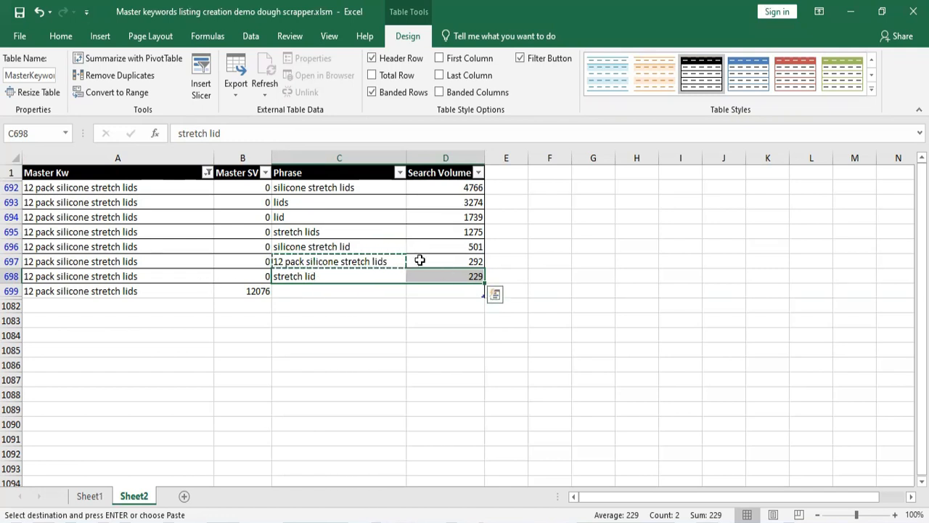
{"action": "left_click_drag", "start_coordinate": [461, 259], "coordinate": [339, 263]}
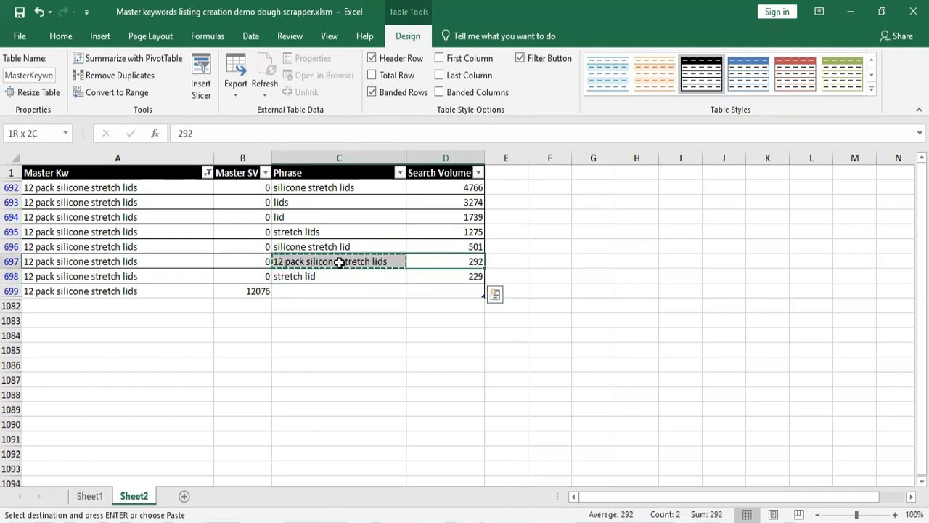
{"action": "left_click", "coordinate": [349, 302]}
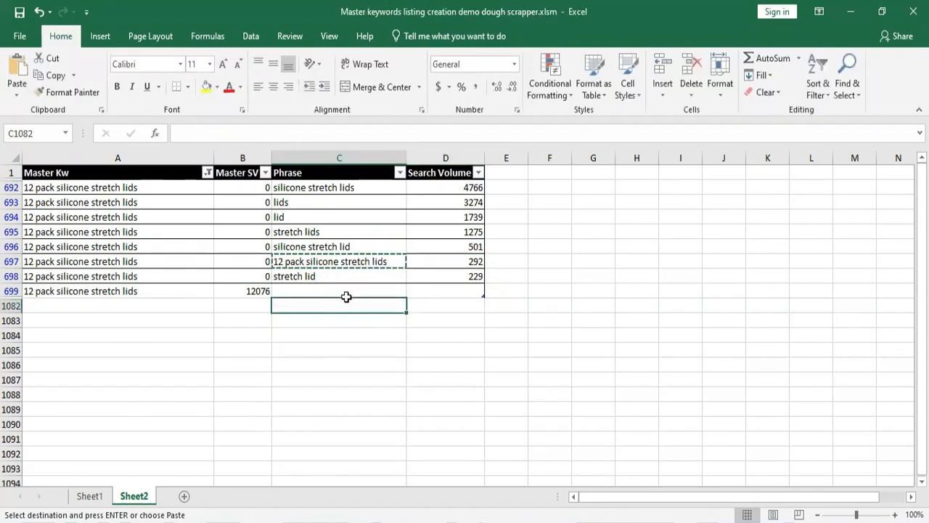
{"action": "left_click", "coordinate": [320, 188]}
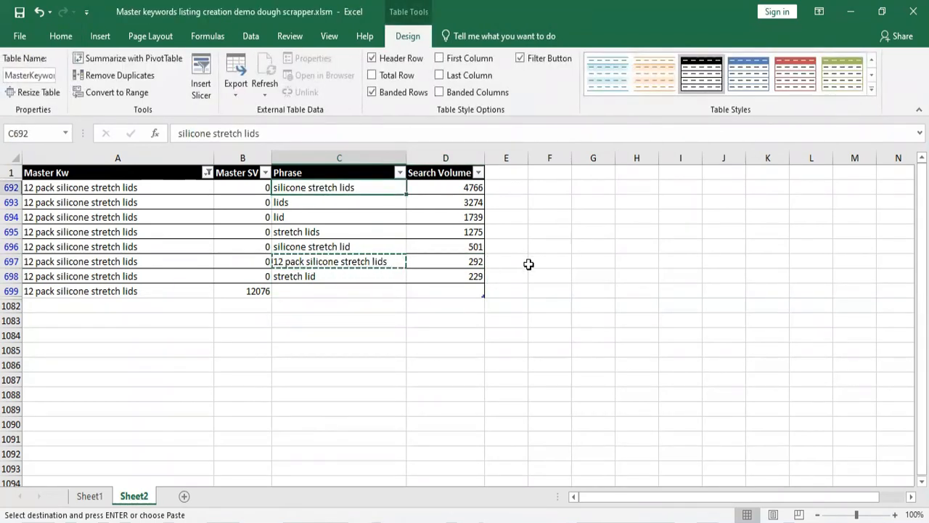
{"action": "left_click", "coordinate": [58, 292]}
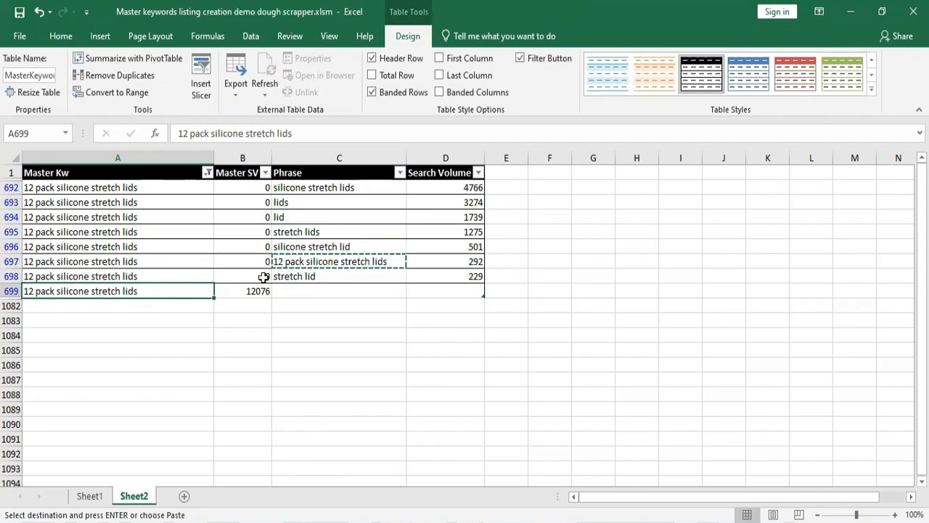
Clear the filter from the Master Kw column to show all master keywords again.
{"action": "key", "text": "alt+Down"}
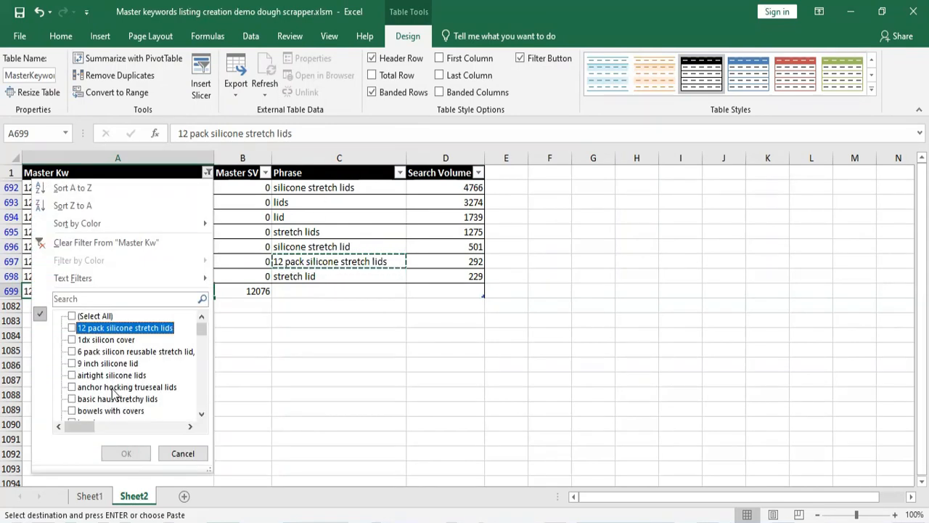
{"action": "scroll", "coordinate": [116, 403], "scroll_direction": "down", "scroll_amount": 3}
{"action": "scroll", "coordinate": [123, 396], "scroll_direction": "up", "scroll_amount": 3}
{"action": "left_click", "coordinate": [188, 456]}
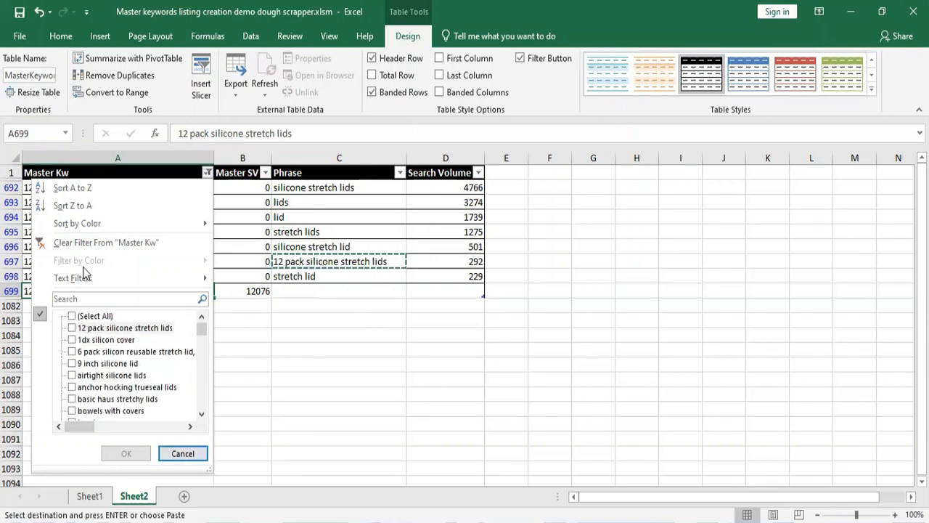
{"action": "left_click", "coordinate": [87, 243]}
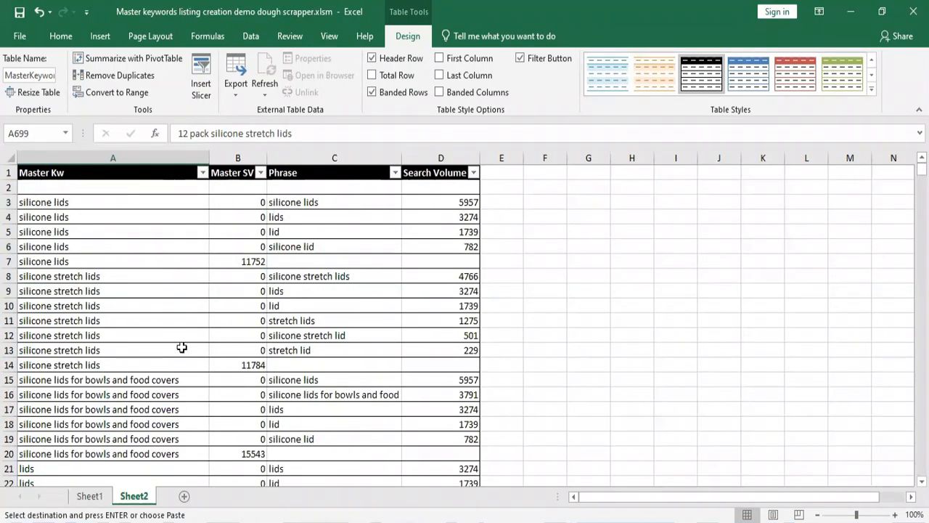
{"action": "scroll", "coordinate": [225, 319], "scroll_direction": "down", "scroll_amount": 11}
{"action": "scroll", "coordinate": [239, 290], "scroll_direction": "up", "scroll_amount": 11}
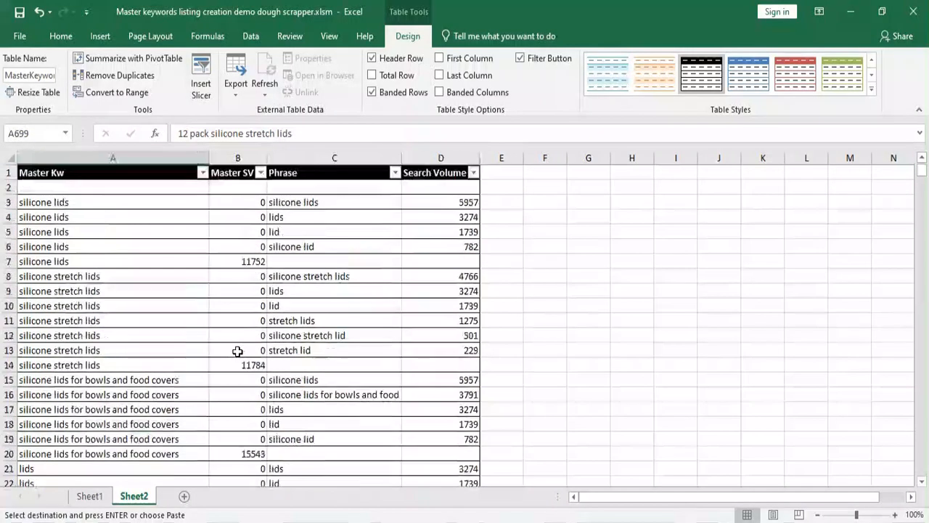
Fill the "silicone lids" group, A3:D7, with yellow.
{"action": "left_click_drag", "start_coordinate": [462, 201], "coordinate": [37, 257]}
{"action": "left_click", "coordinate": [61, 36]}
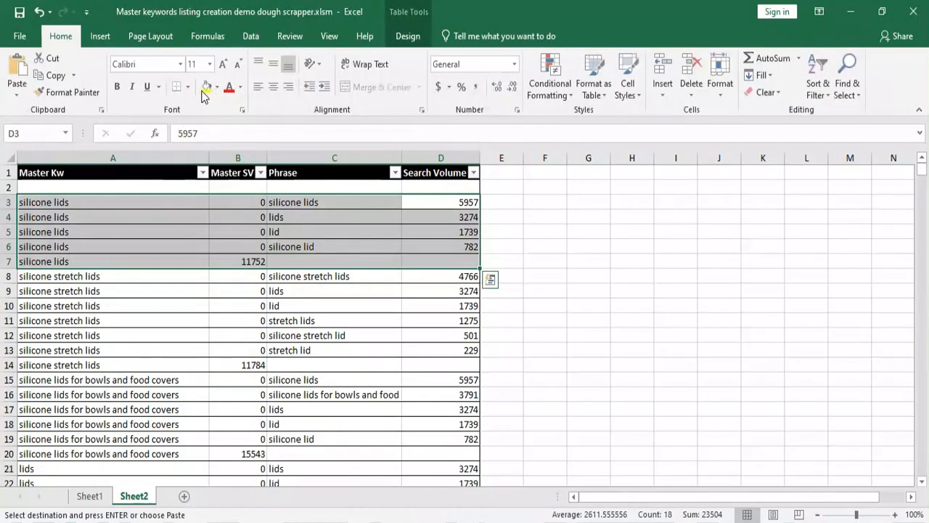
{"action": "left_click", "coordinate": [206, 86]}
Set the font colour of the "silicone stretch lids" group, rows 8 to 14, to red.
{"action": "left_click_drag", "start_coordinate": [469, 276], "coordinate": [97, 348]}
{"action": "left_click", "coordinate": [230, 87]}
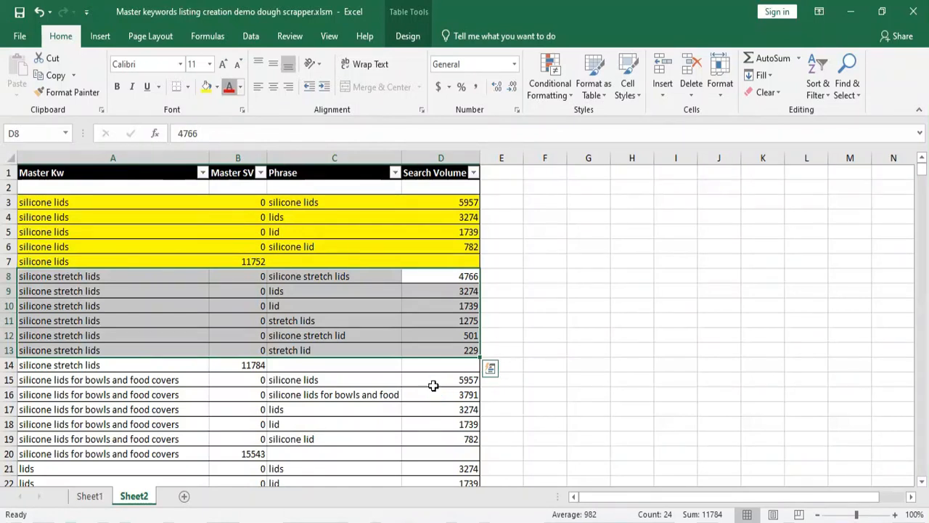
{"action": "scroll", "coordinate": [434, 392], "scroll_direction": "down", "scroll_amount": 2}
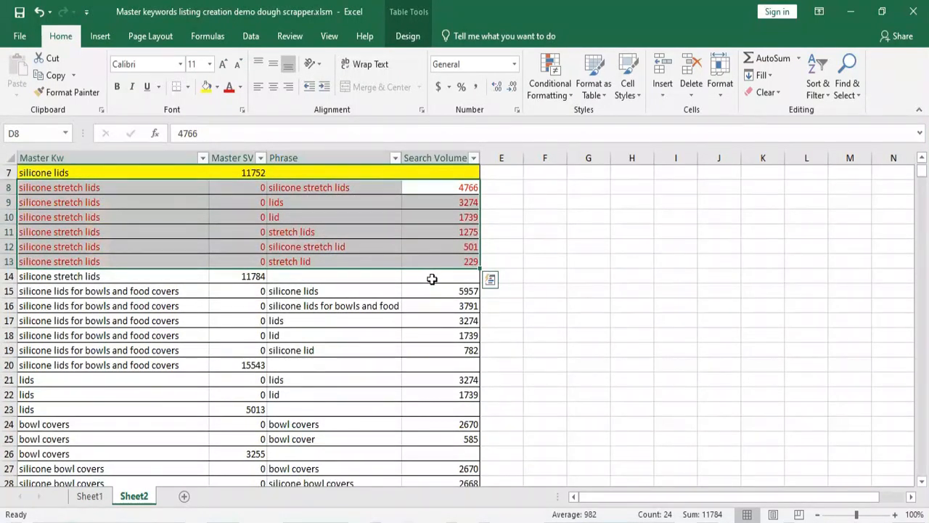
{"action": "left_click_drag", "start_coordinate": [460, 276], "coordinate": [135, 276]}
{"action": "left_click", "coordinate": [229, 87]}
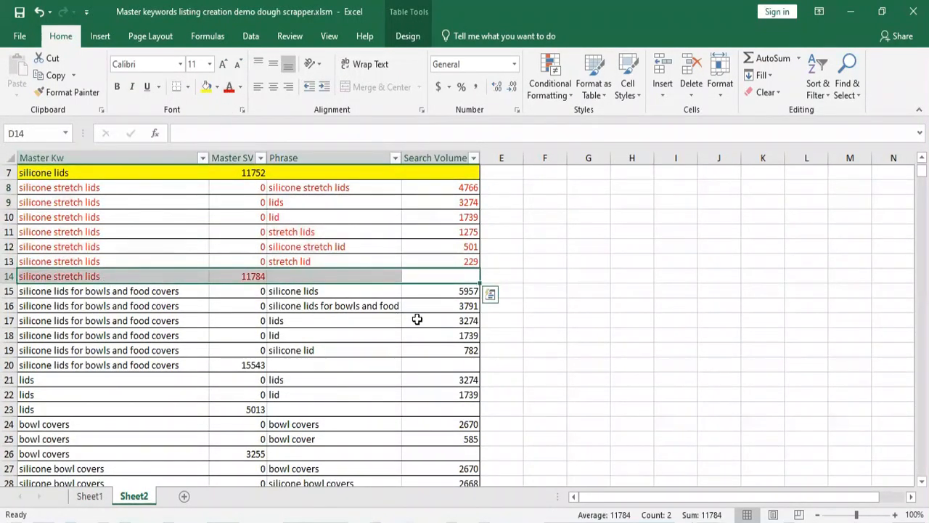
Fill the "silicone lids for bowls and food covers" group, A15:D20, with yellow.
{"action": "left_click_drag", "start_coordinate": [457, 291], "coordinate": [83, 365]}
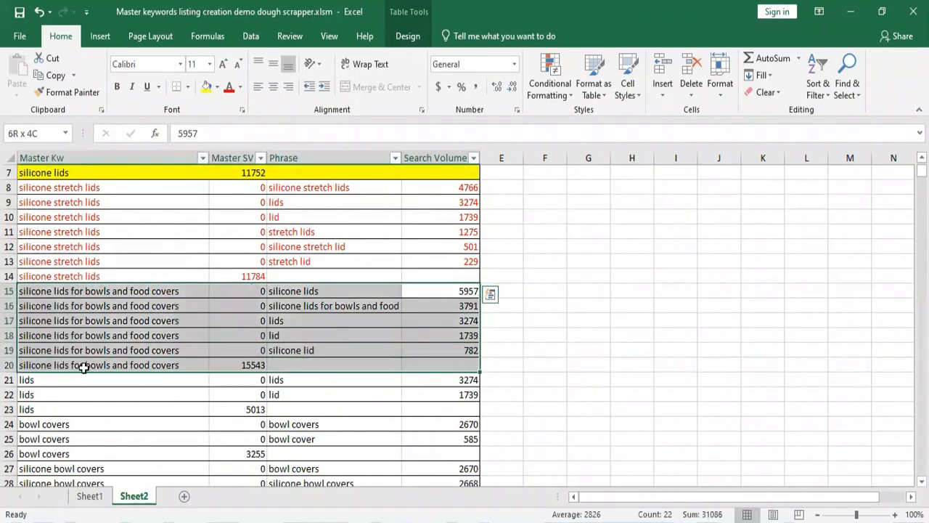
{"action": "left_click", "coordinate": [207, 87]}
{"action": "scroll", "coordinate": [356, 369], "scroll_direction": "down", "scroll_amount": 3}
{"action": "scroll", "coordinate": [357, 366], "scroll_direction": "up", "scroll_amount": 5}
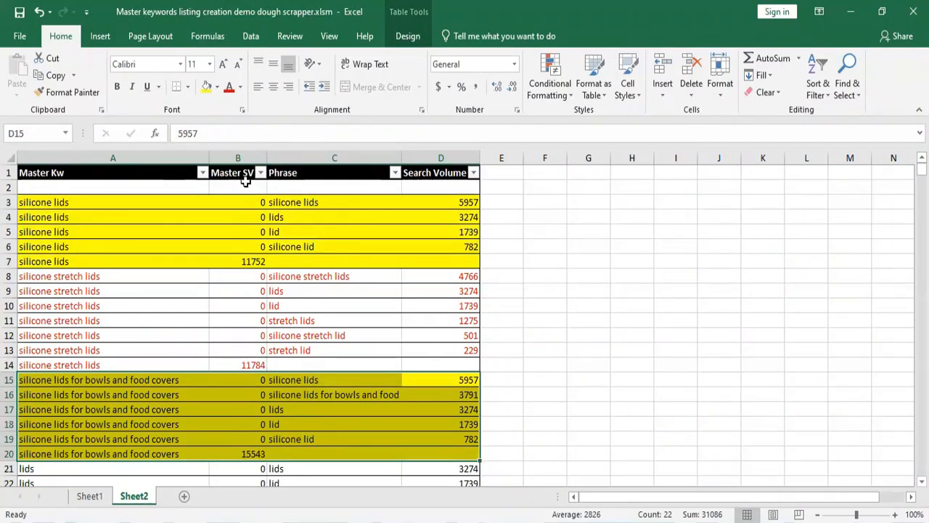
Compare the component phrases of the coloured keyword groups with their Master SV totals in B7, B14 and B20.
{"action": "left_click_drag", "start_coordinate": [469, 200], "coordinate": [54, 245]}
{"action": "left_click_drag", "start_coordinate": [465, 276], "coordinate": [66, 350]}
{"action": "left_click", "coordinate": [238, 365]}
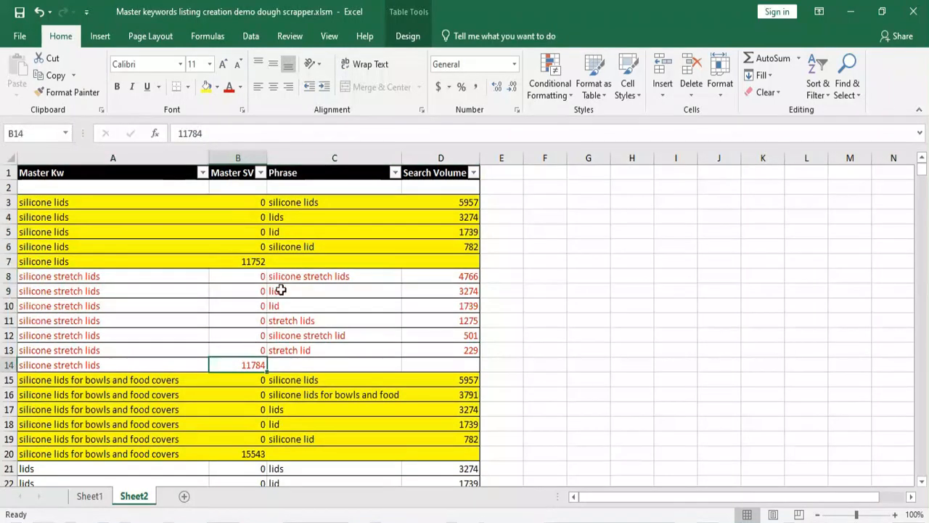
{"action": "left_click", "coordinate": [258, 262]}
{"action": "left_click", "coordinate": [247, 454]}
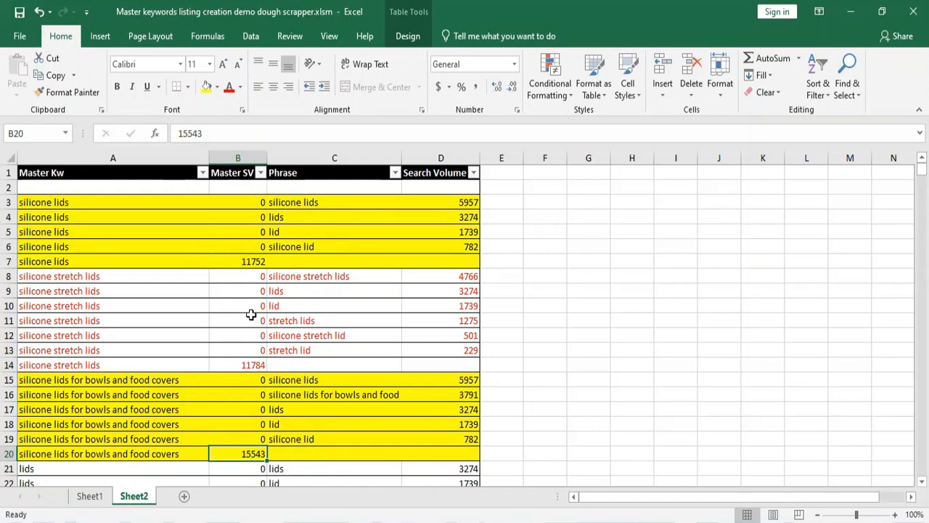
Filter the Master SV column to exclude 0 so only the total row of each master keyword is listed.
{"action": "left_click", "coordinate": [261, 172]}
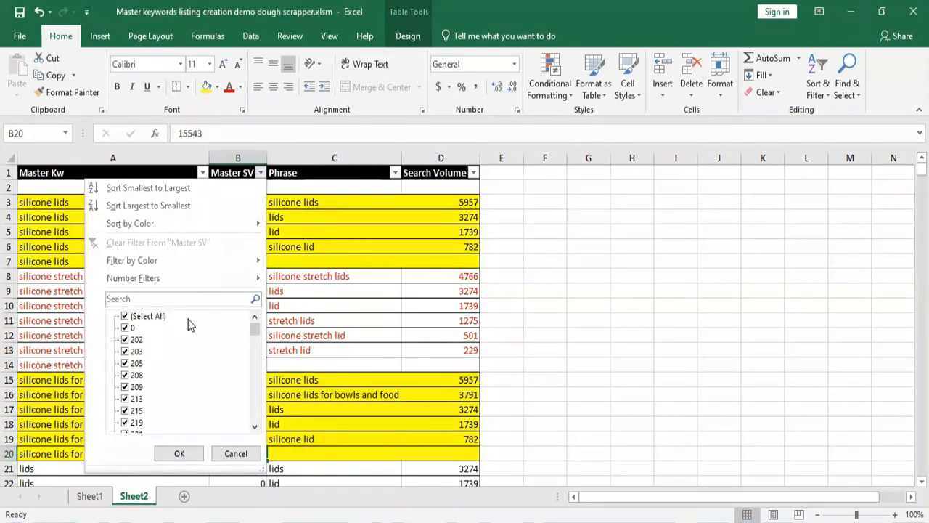
{"action": "left_click", "coordinate": [138, 320]}
{"action": "left_click", "coordinate": [134, 322]}
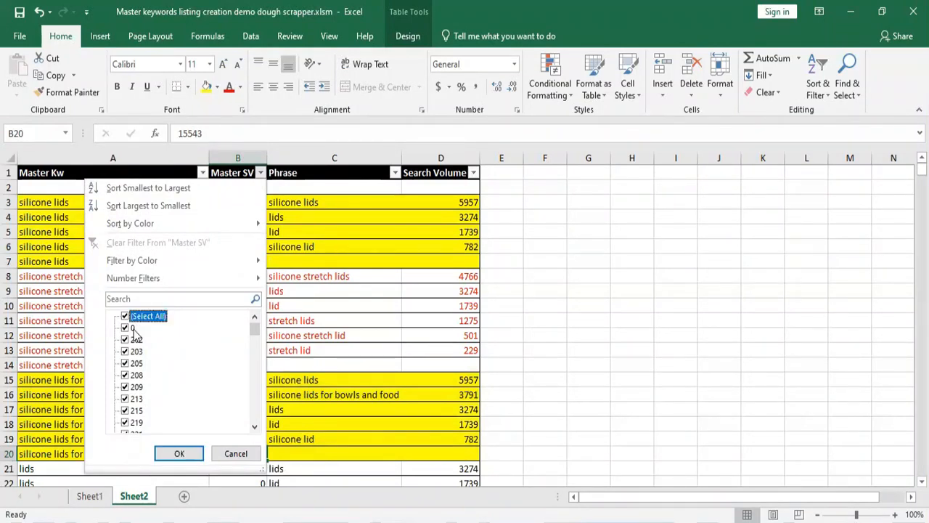
{"action": "left_click", "coordinate": [124, 328]}
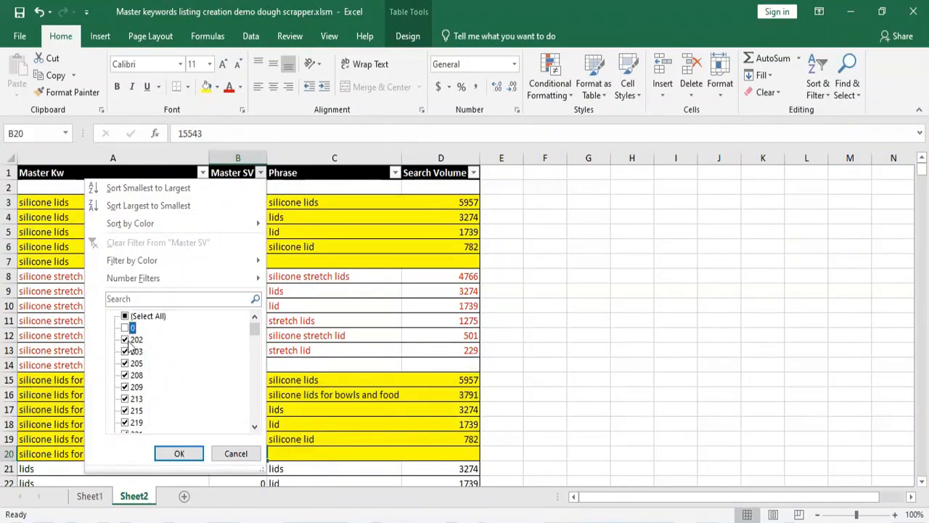
{"action": "left_click", "coordinate": [180, 453]}
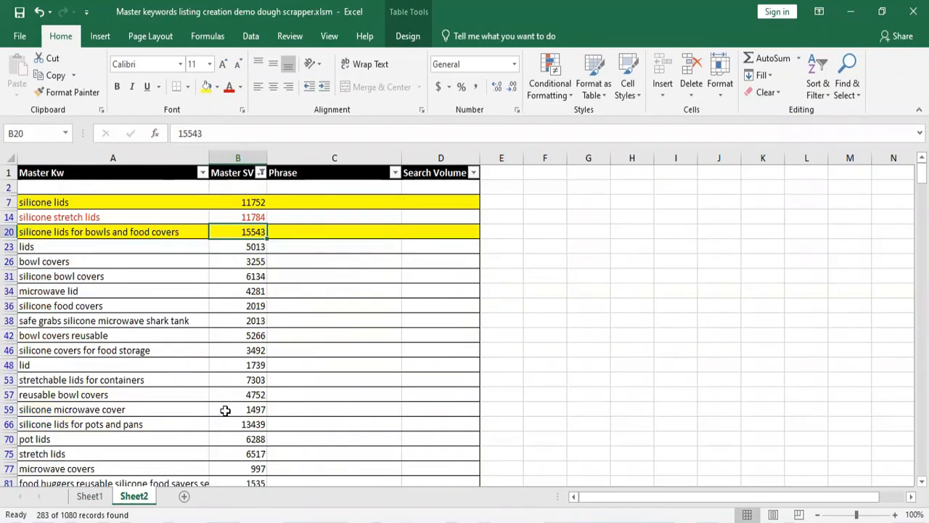
Sort the Master SV column from largest to smallest.
{"action": "left_click", "coordinate": [261, 173]}
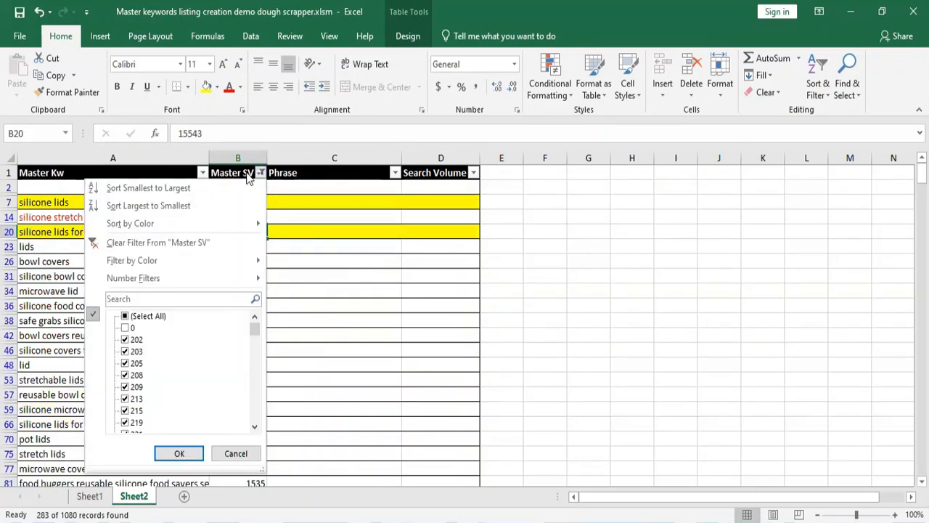
{"action": "left_click", "coordinate": [176, 206]}
{"action": "scroll", "coordinate": [233, 368], "scroll_direction": "down", "scroll_amount": 2}
{"action": "scroll", "coordinate": [233, 379], "scroll_direction": "up", "scroll_amount": 2}
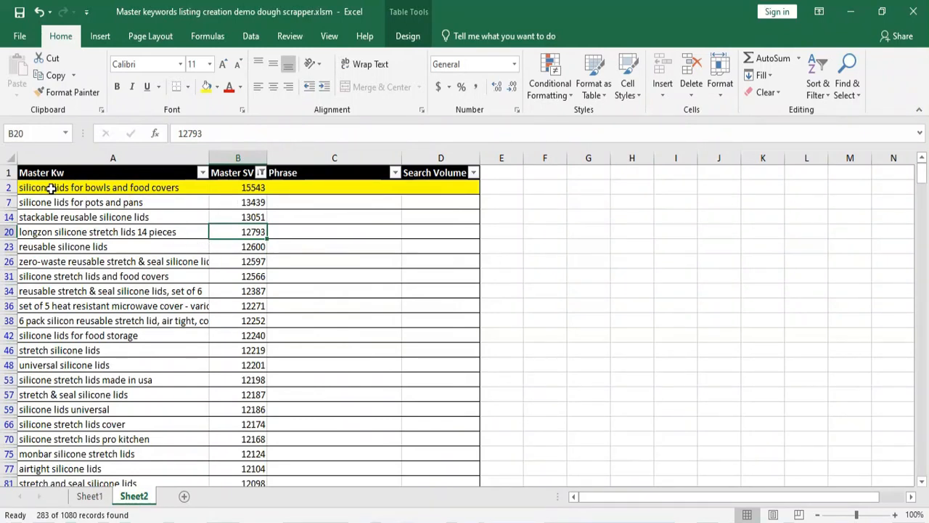
Examine the highest-ranked master keywords and their Master SV totals at the start of the sorted list.
{"action": "left_click", "coordinate": [167, 190]}
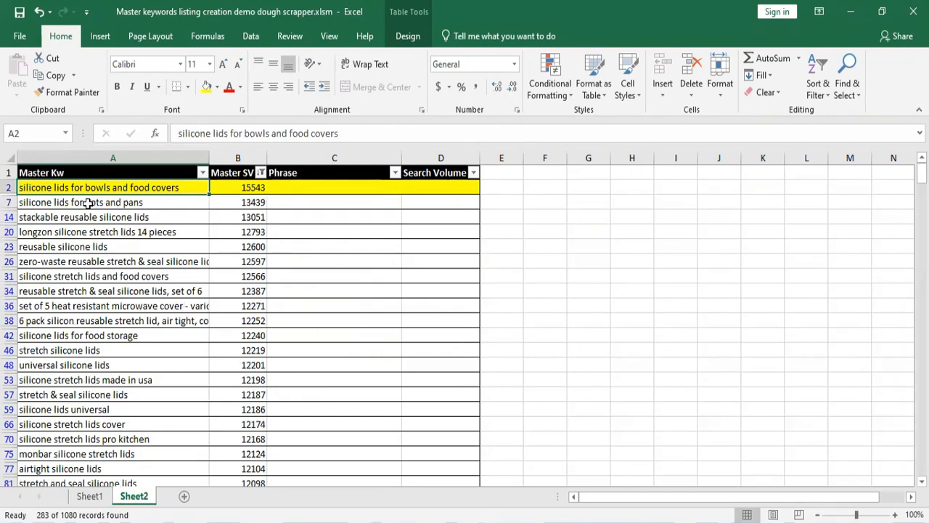
{"action": "left_click_drag", "start_coordinate": [47, 207], "coordinate": [256, 208]}
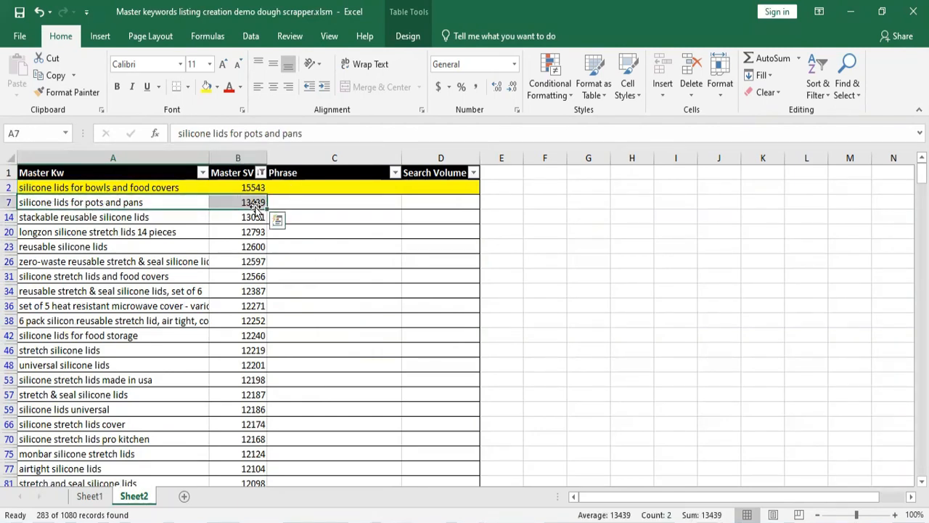
{"action": "left_click", "coordinate": [36, 218]}
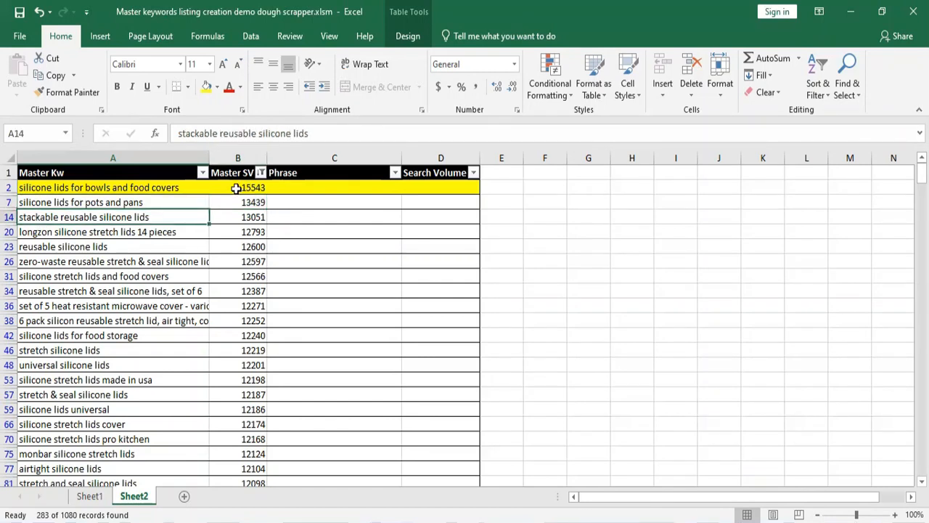
{"action": "left_click_drag", "start_coordinate": [251, 189], "coordinate": [254, 395]}
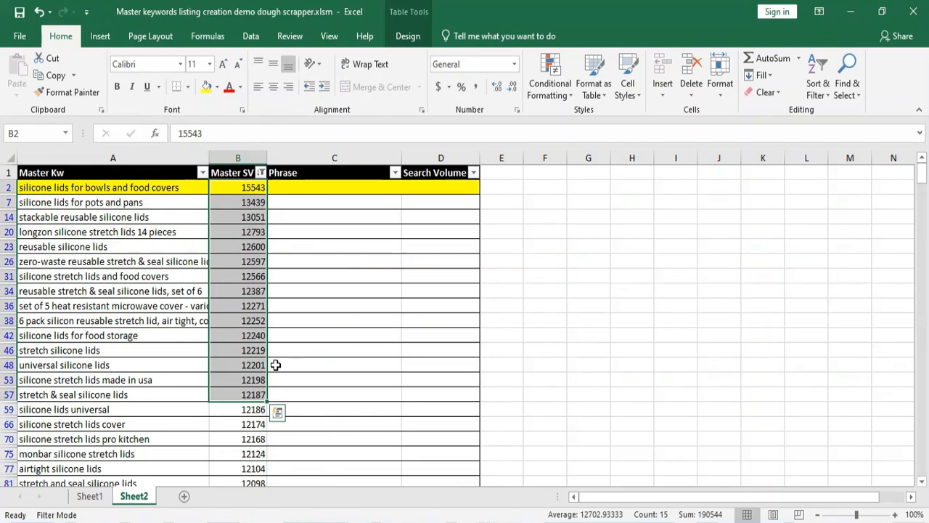
{"action": "left_click", "coordinate": [538, 218]}
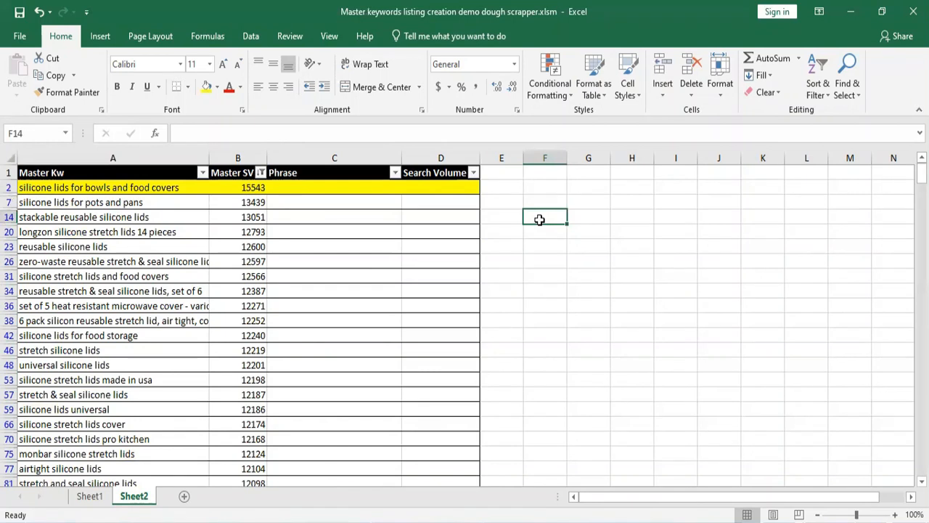
{"action": "left_click", "coordinate": [51, 189]}
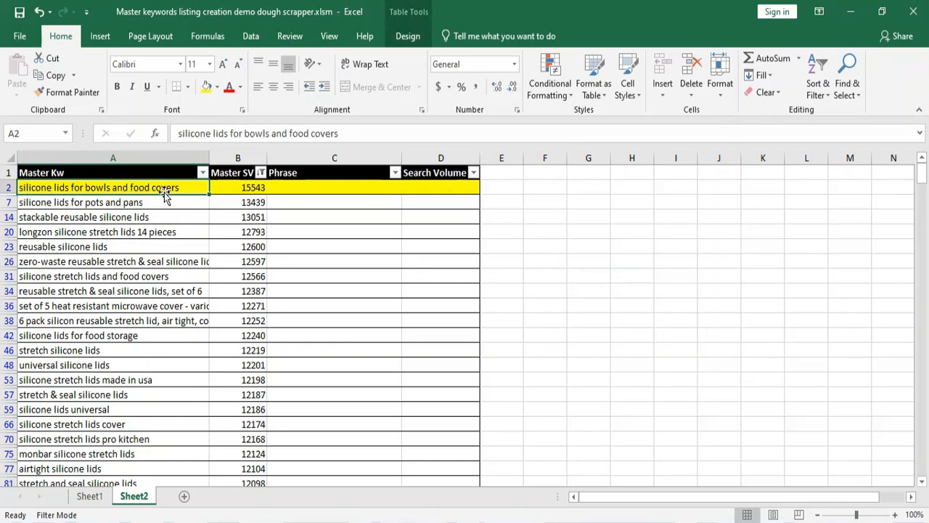
{"action": "left_click", "coordinate": [632, 187]}
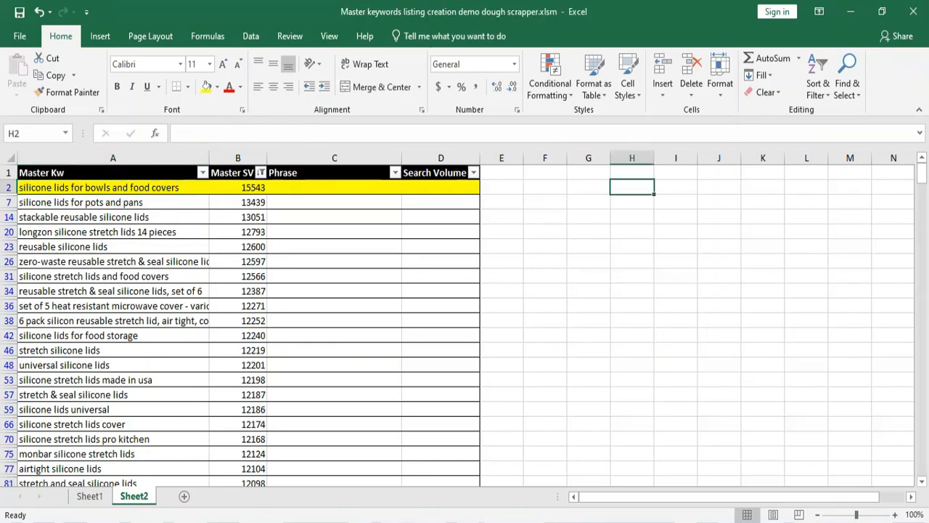